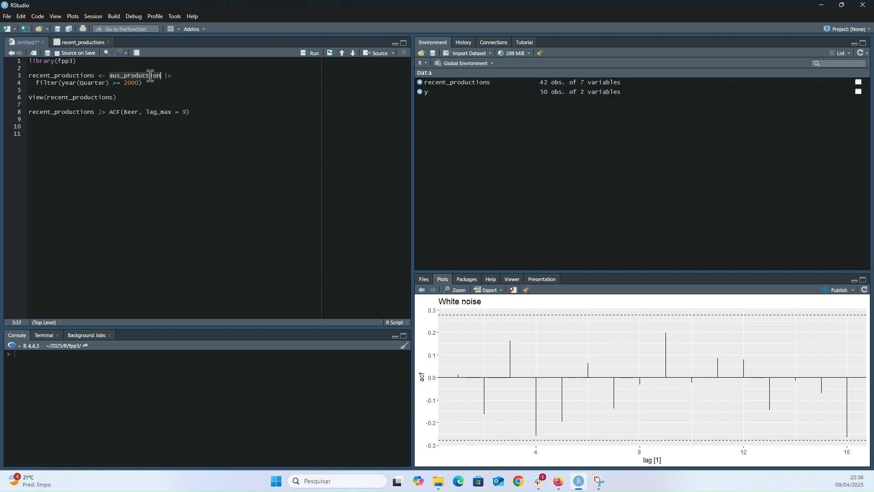
- View the aus_production dataset, and run the script lines that filter it from year 2000 onward into recent_productions
left_click(140, 75, "ctrl")
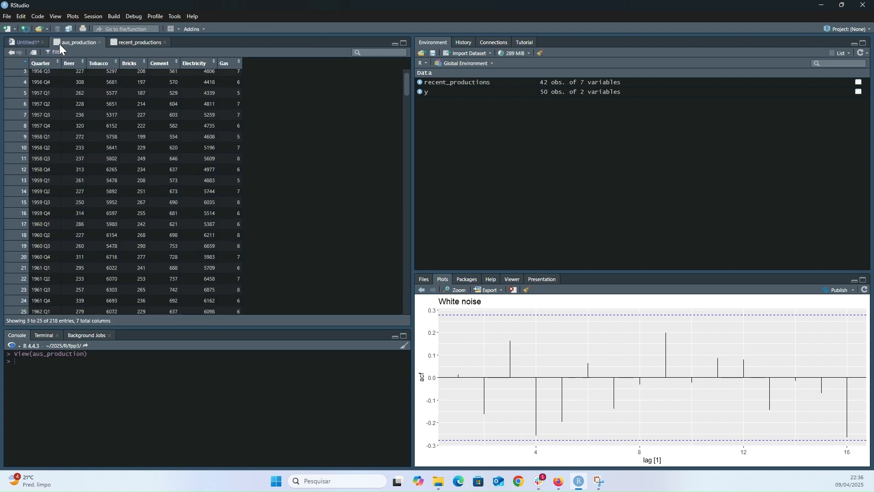
left_click(27, 42)
left_click_drag(157, 83, 10, 75)
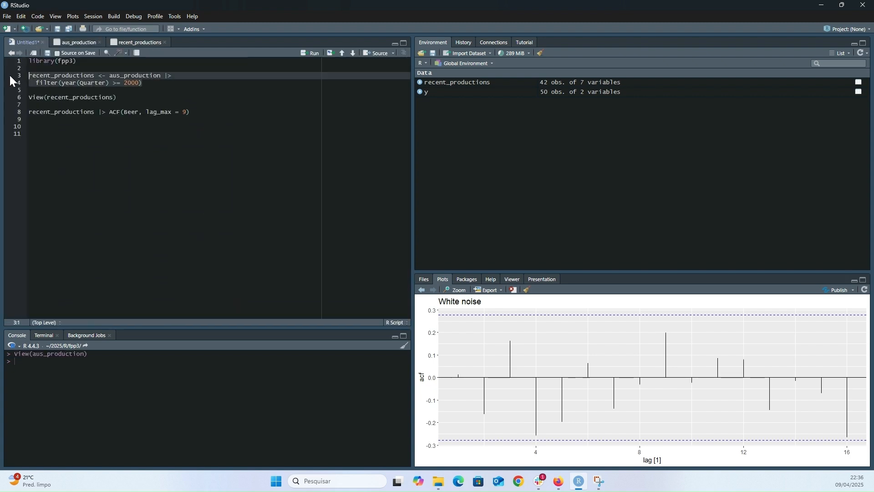
key("ctrl+Return")
left_click(71, 127)
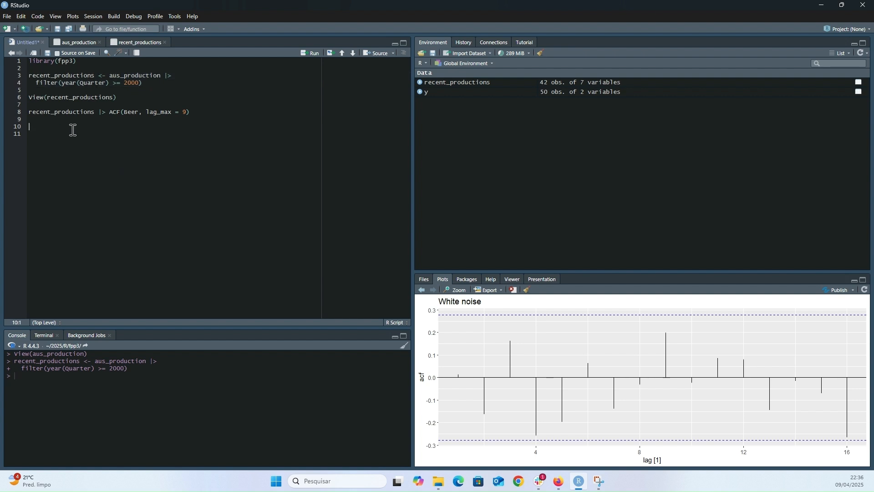
- Run the ACF of Beer with lag_max = 9 and check the lag 2 coefficient against the online textbook's autocorrelation section
left_click(27, 111)
key("ctrl+Return")
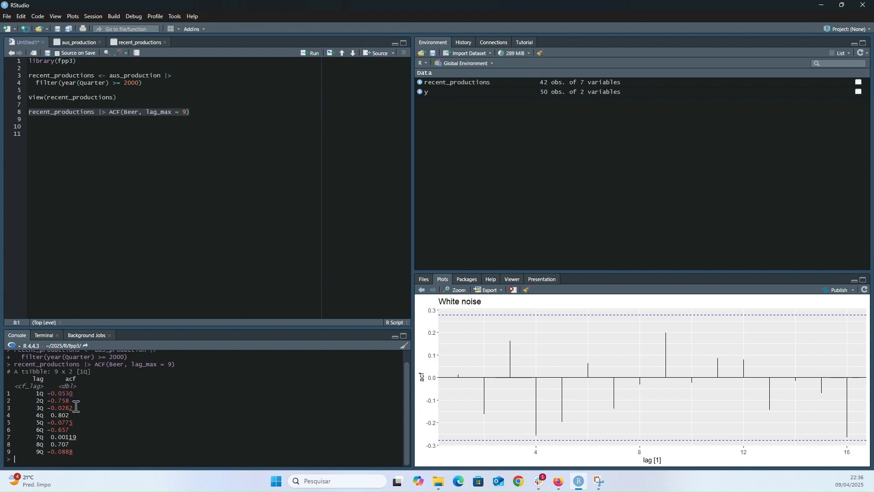
left_click_drag(72, 401, 47, 400)
key("alt+Tab")
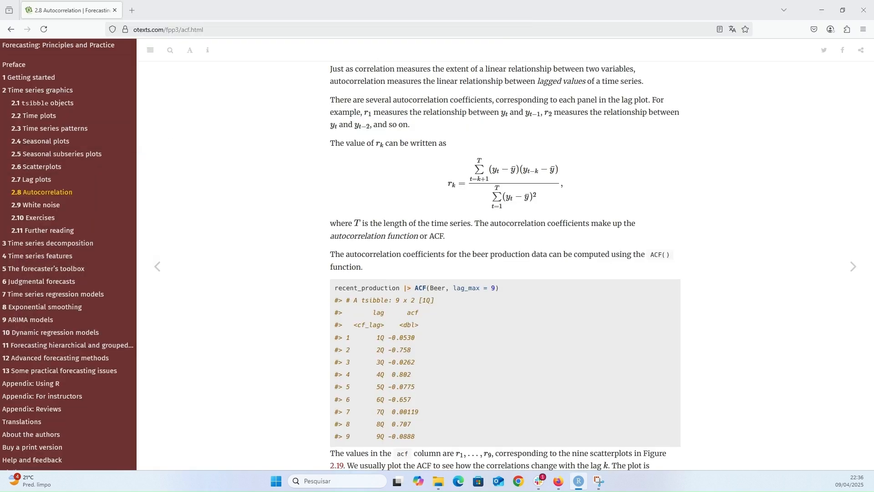
key("alt+Tab")
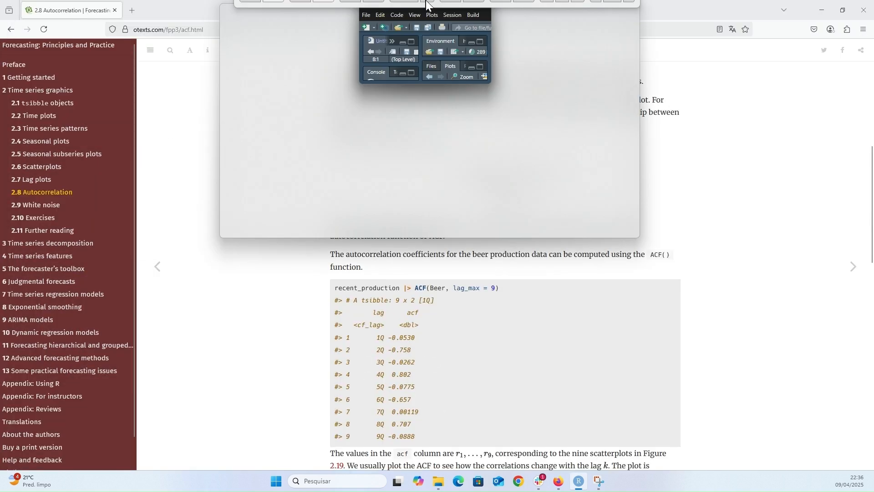
- Run View(recent_productions) from the script to display the filtered dataset as a table
left_click(84, 42)
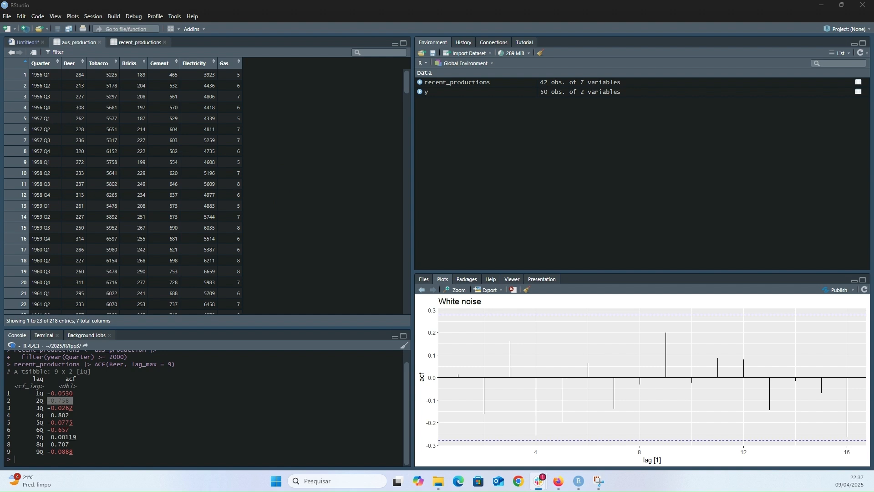
left_click(25, 42)
left_click(143, 84)
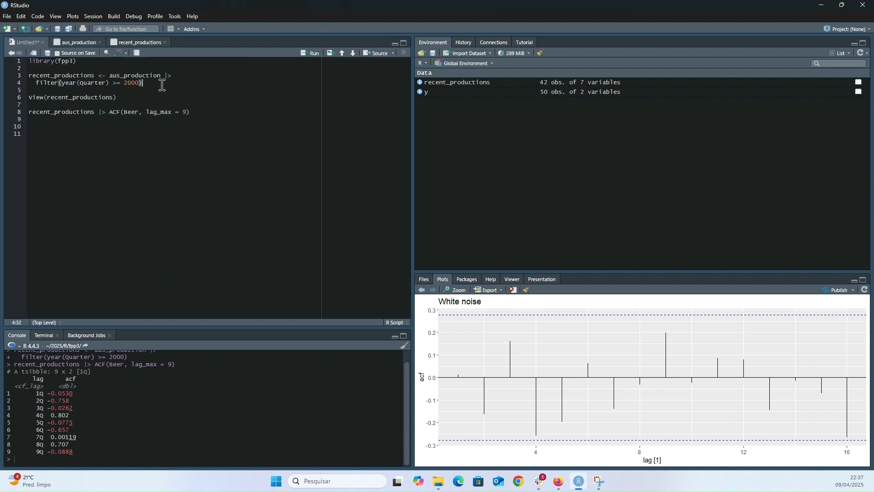
left_click(87, 97)
key("ctrl+Return")
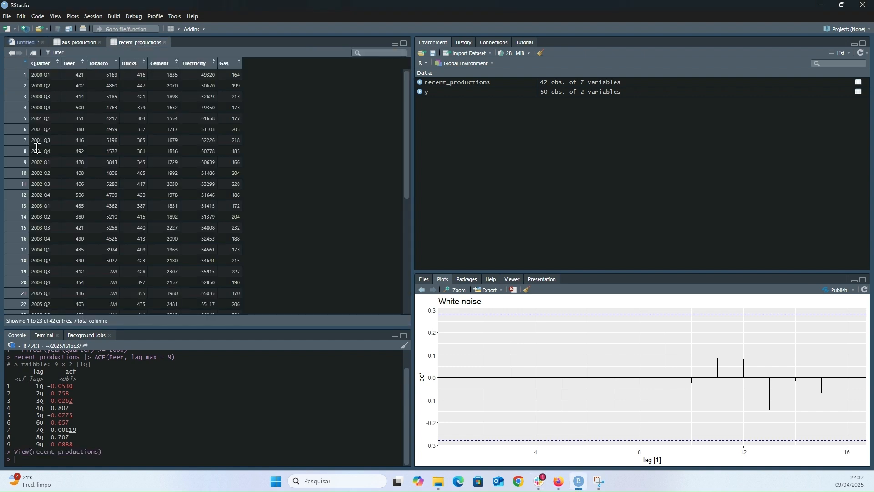
- Copy the recent_productions table and paste it into a blank Excel workbook
left_click(27, 42)
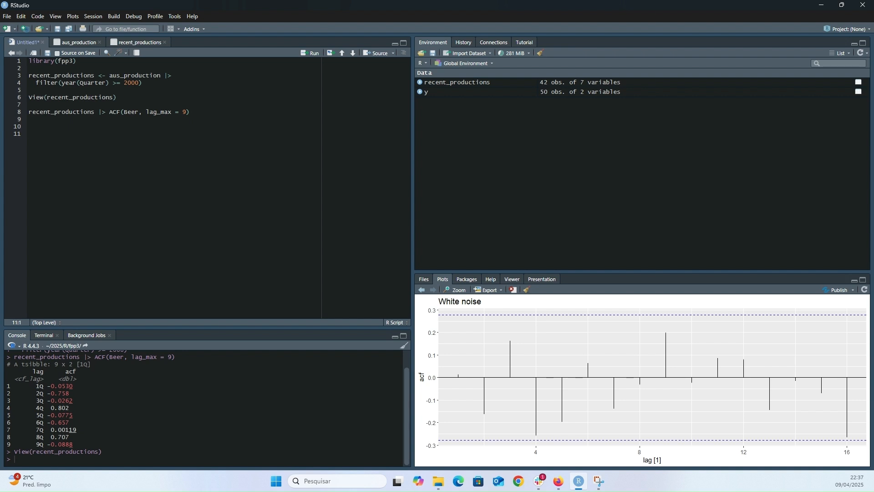
left_click(133, 43)
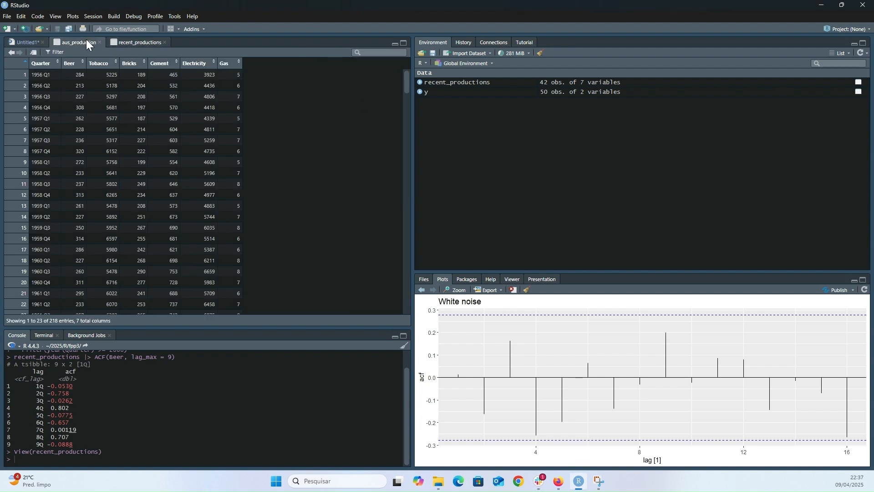
right_click(74, 81)
left_click(109, 129)
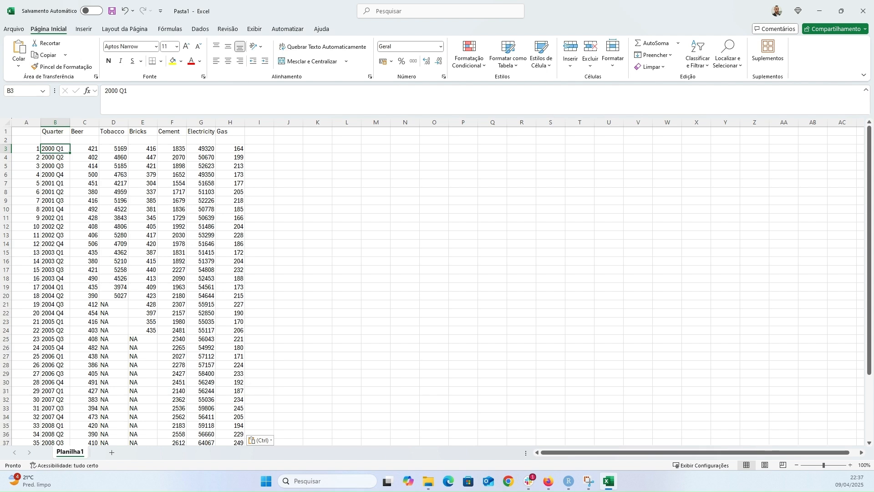
- Clear the Tobacco through Gas columns and delete the blank row 2 beneath the headers
left_click_drag(105, 122, 267, 123)
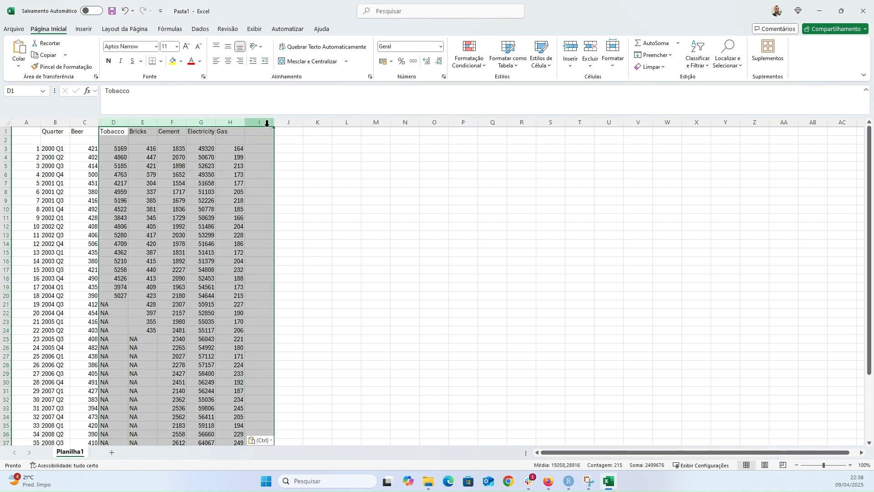
key("Delete")
left_click(26, 140)
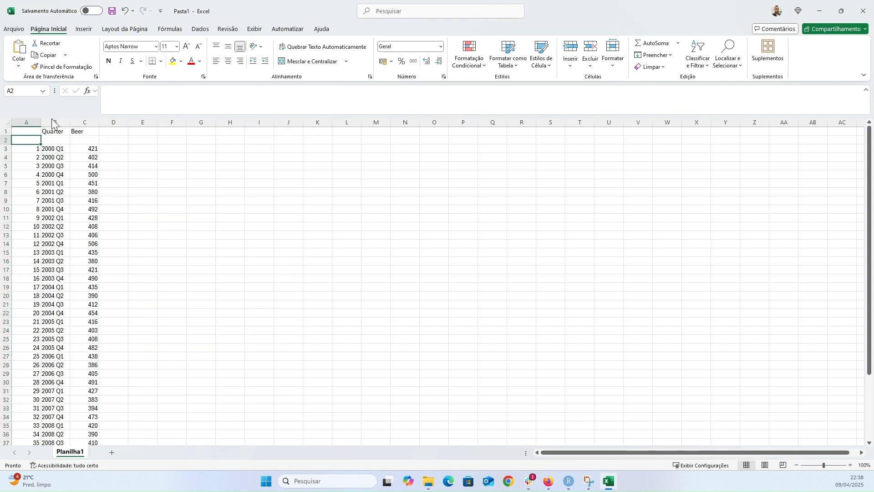
left_click(3, 139)
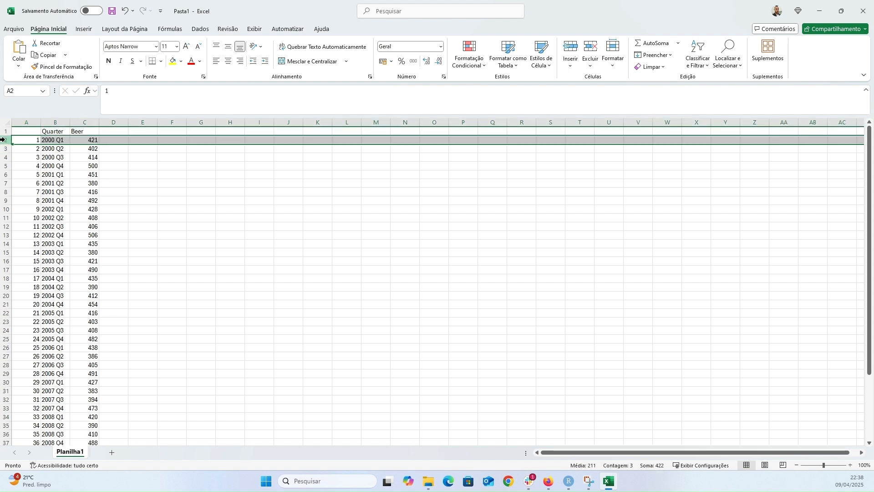
key("ctrl+minus")
- Enter id_tempo as the header of column A in cell A1
key("Up")
type("t")
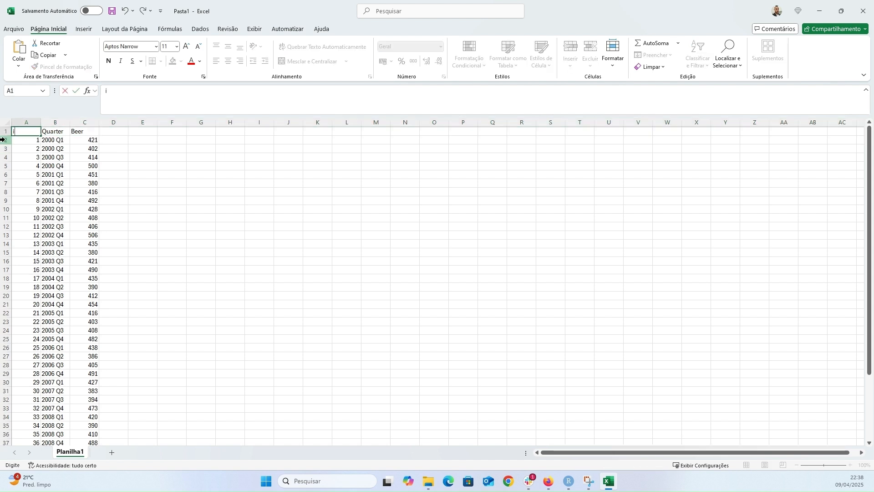
key("Return")
- Look through the id_tempo, Quarter and Beer columns of the pasted data
key("Down")
key("ctrl+Down")
key("ctrl+Up")
key("Down")
key("ctrl+Down")
key("ctrl+Up")
key("Right")
key("Down")
key("Down")
key("Down")
key("Down")
key("Up")
key("Up")
key("Up")
key("Up")
key("Right")
key("Down")
key("Down")
key("Down")
key("Up")
key("Up")
key("Up")
key("Up")
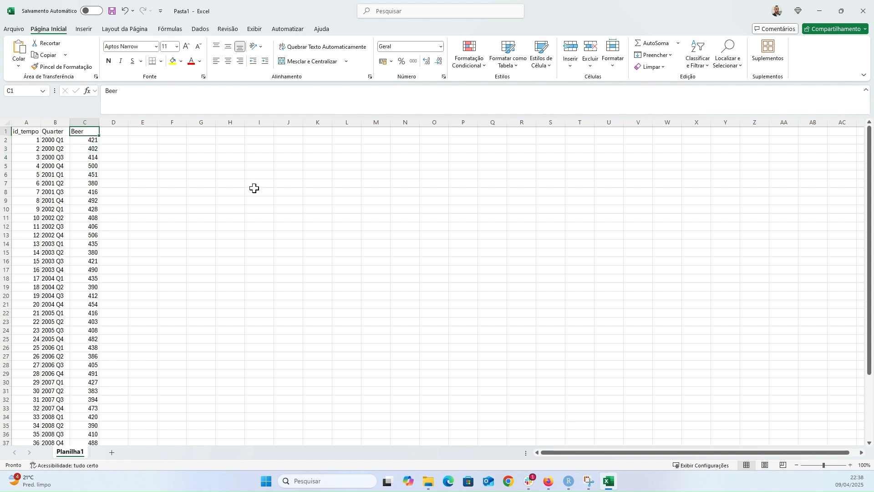
- Add the column headers lag1 in D1 and lag2 in E1
key("Right")
type("lag1")
key("Return")
key("Up")
key("Right")
type("lag2")
key("Return")
- Enter the formula =C2 in cell D3 so lag1 takes the Beer value of the previous quarter
key("Left")
key("Down")
key("Left")
key("Left")
key("Left")
key("Right")
key("Right")
key("Right")
key("Left")
key("Left")
key("Right")
key("Right")
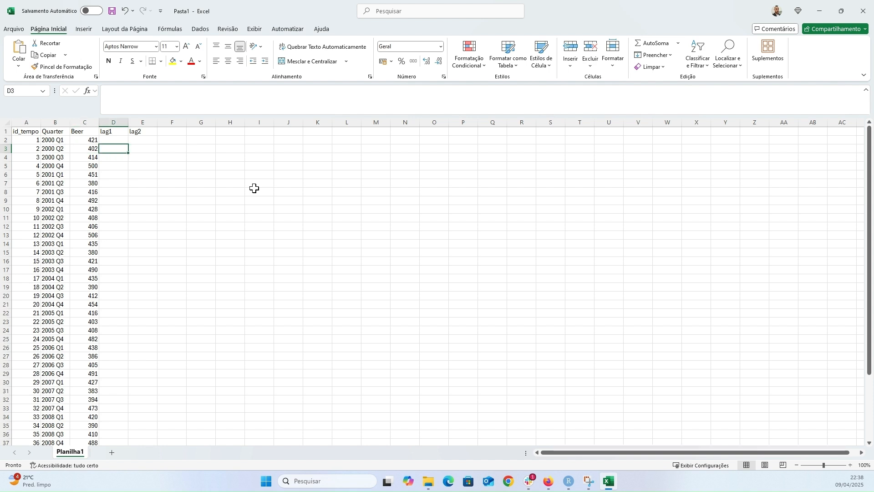
type("=")
key("Left")
key("Up")
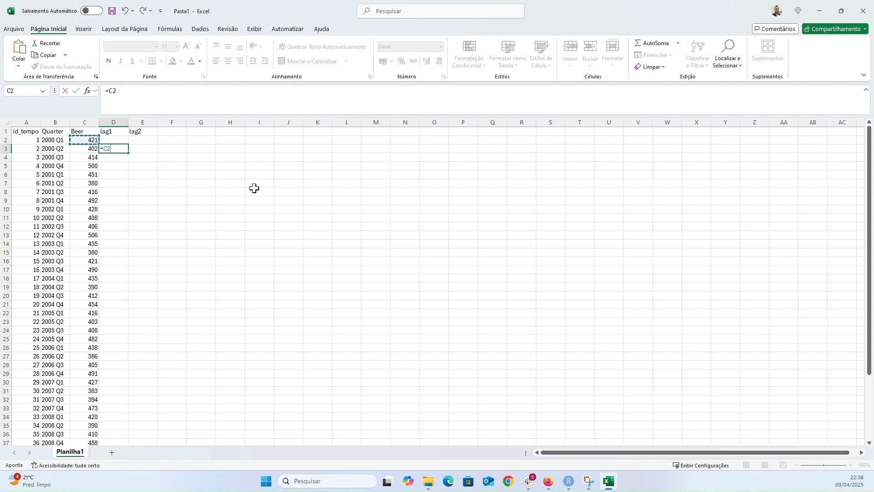
key("ctrl+Return")
- Copy the lag1 formula from D3 down through D43, the last data row
key("ctrl+c")
key("Down")
key("shift+Down")
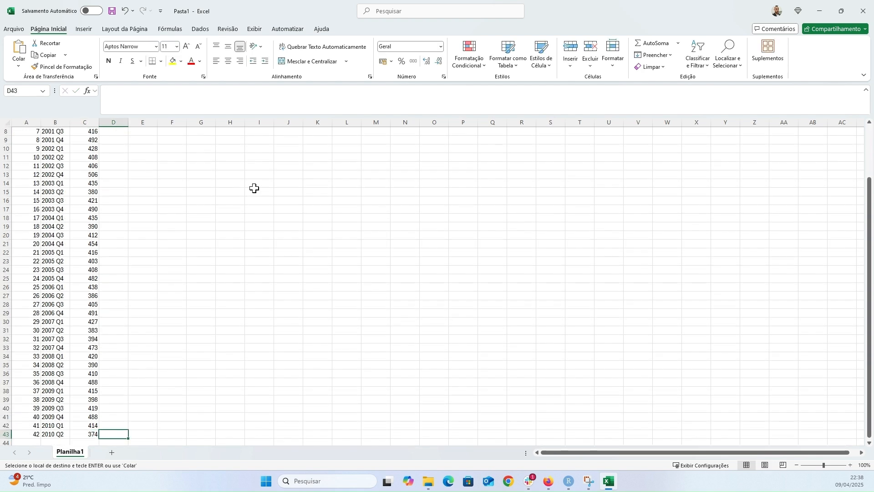
key("Return")
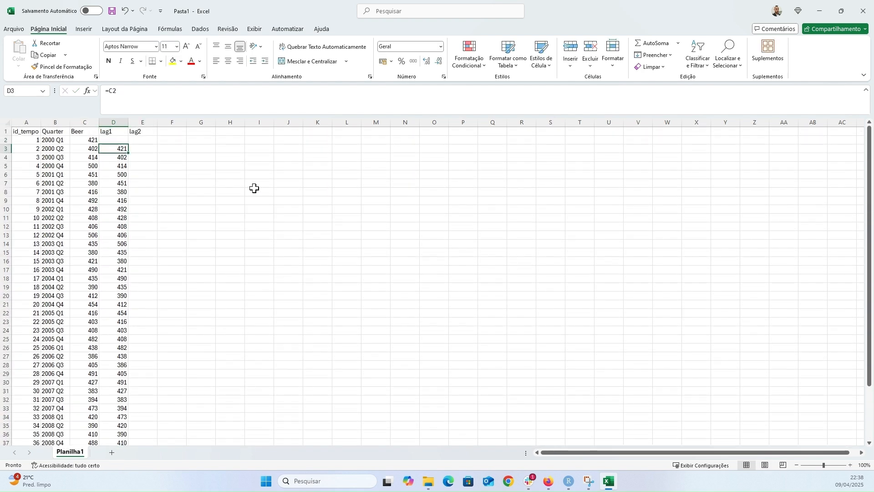
- Enter the formula =C2 in cell E4 so lag2 takes the Beer value from two quarters earlier
left_click(143, 148)
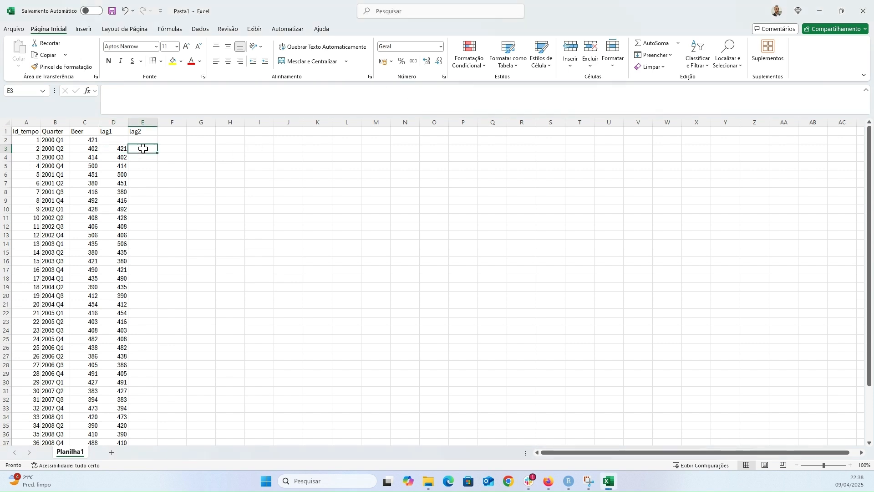
key("Down")
type("=")
key("Left")
key("Left")
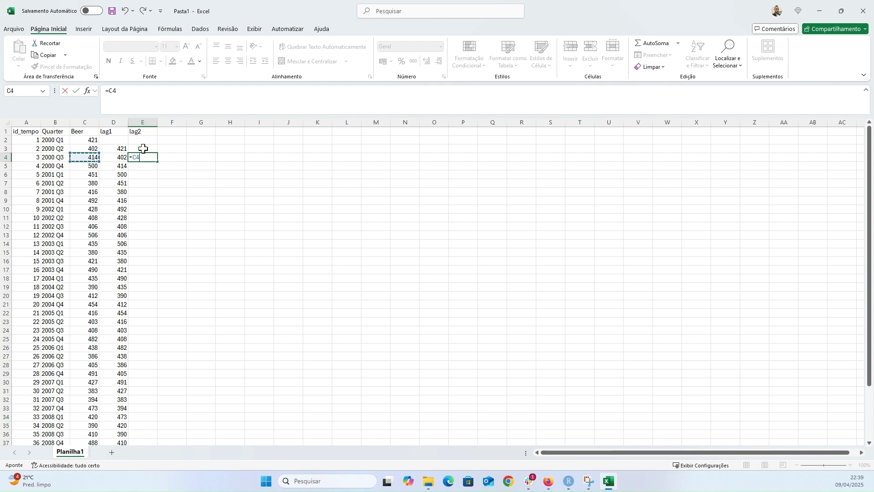
key("Up")
key("Up")
key("ctrl+Return")
- Copy the lag2 formula from E4 down to the last data row
key("ctrl+c")
key("Left")
key("ctrl+Down")
key("Right")
key("ctrl+shift+Up")
key("ctrl+v")
key("ctrl+Up")
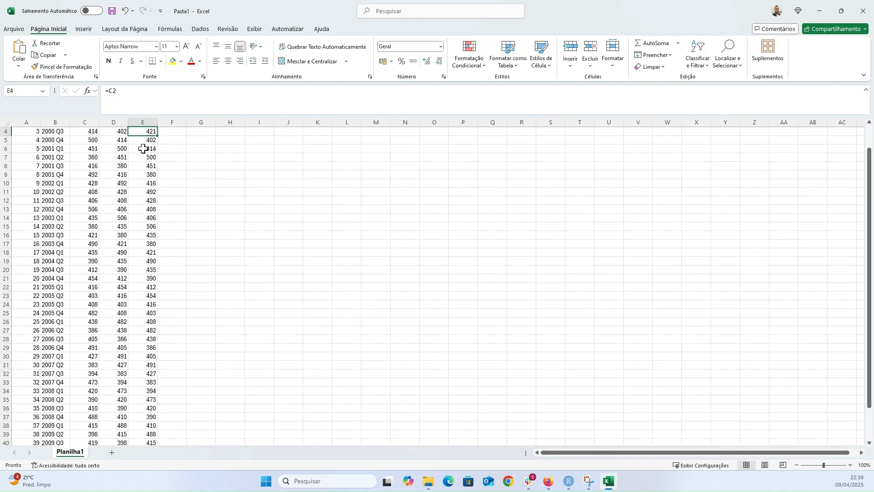
scroll(143, 149, "up", 1)
- Paste the captured autocorrelation coefficient equation into the worksheet and place it well clear of the data, around columns R to Z
left_click(549, 481)
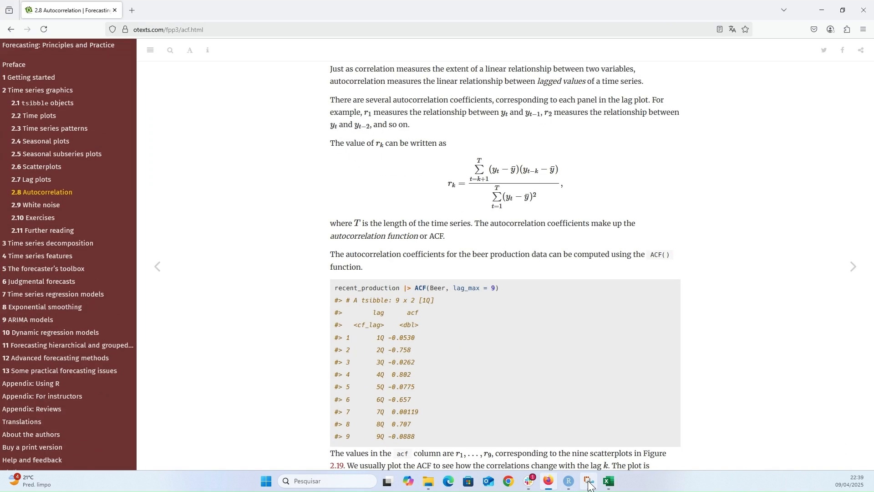
left_click(589, 481)
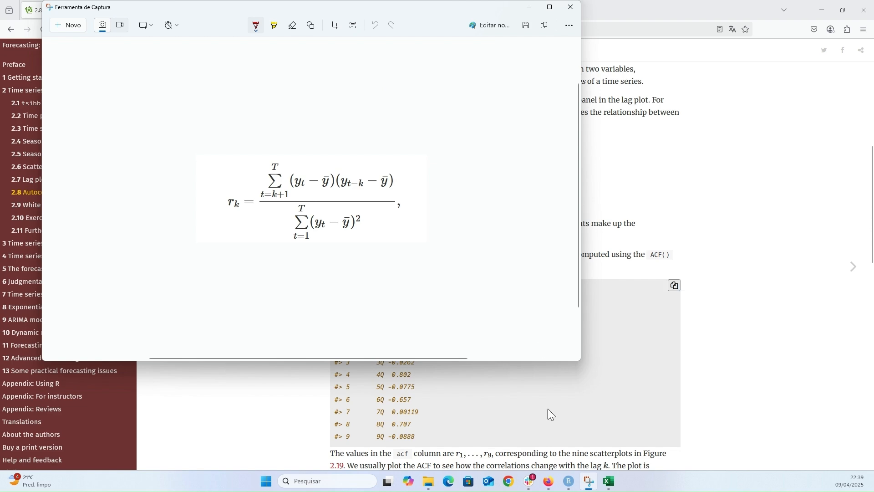
left_click(610, 481)
left_click(406, 228)
key("ctrl+v")
left_click_drag(530, 262, 674, 257)
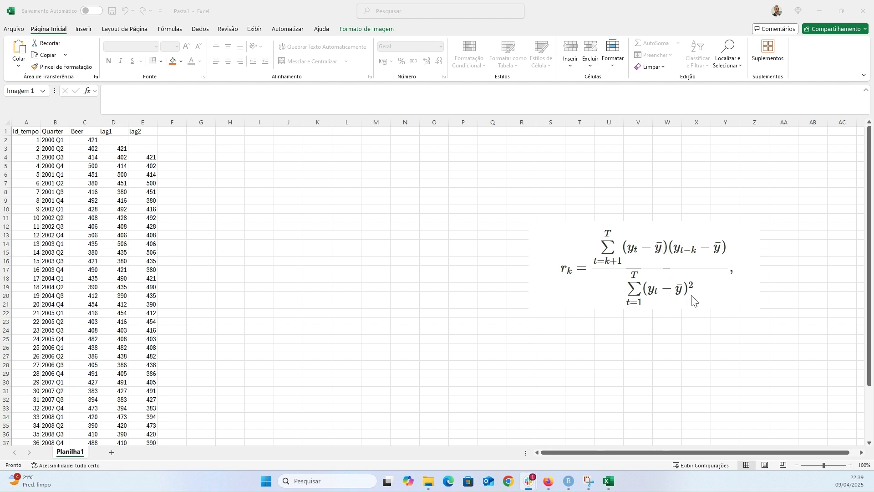
- Enter the labels y_medio in R5 and var_y in R6 above the equation image
left_click(513, 172)
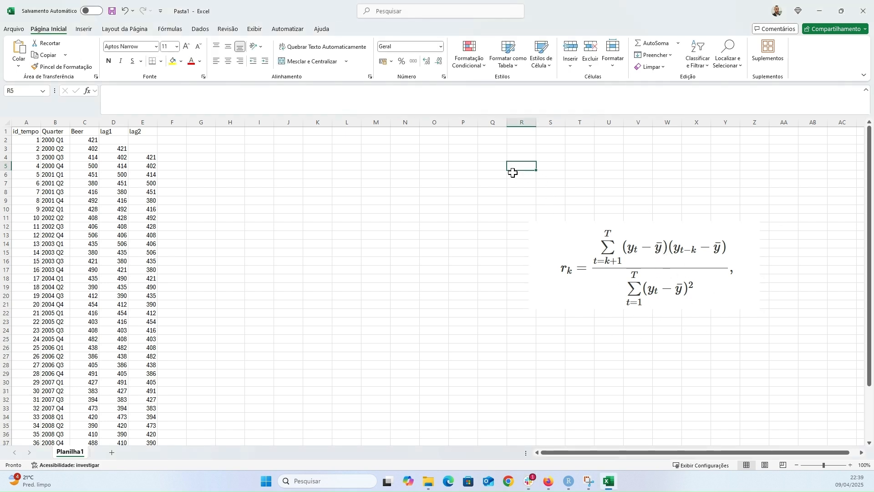
type("y_medio")
key("Return")
type("Var_y")
key("Return")
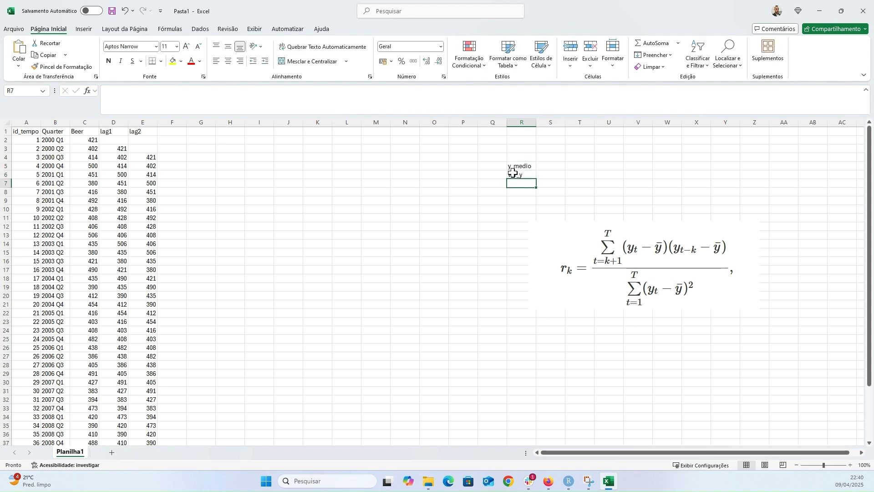
- Calculate y_medio in S5 with the MÉDIA function over the whole Beer column C
left_click(549, 165)
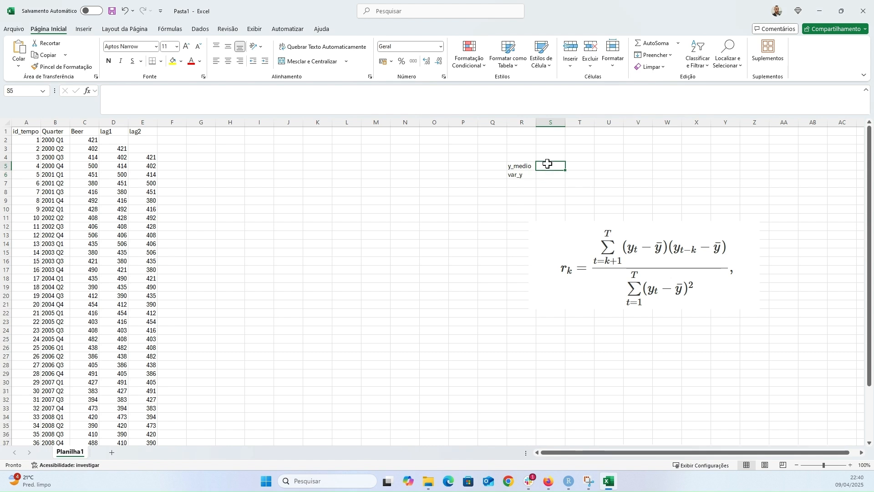
type("=média(")
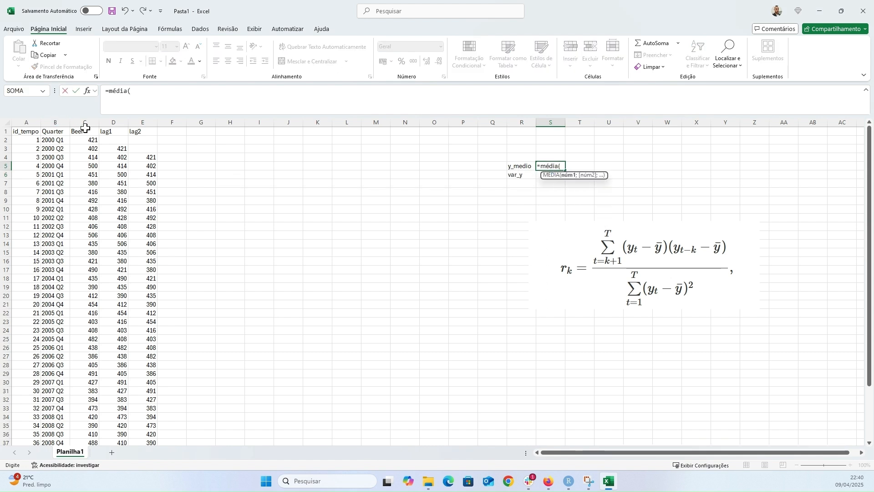
left_click(85, 122)
key("Return")
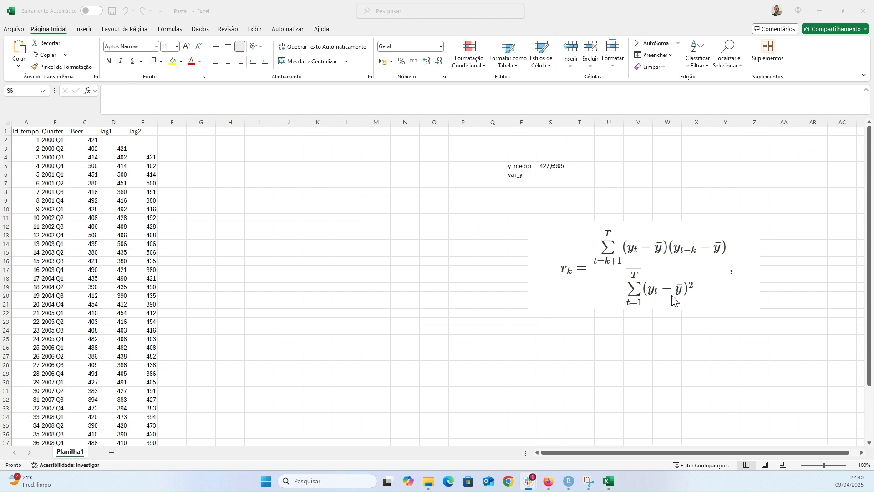
- Enter "(beer - y_medio" as the header in cell F1, beside lag2
left_click(177, 133)
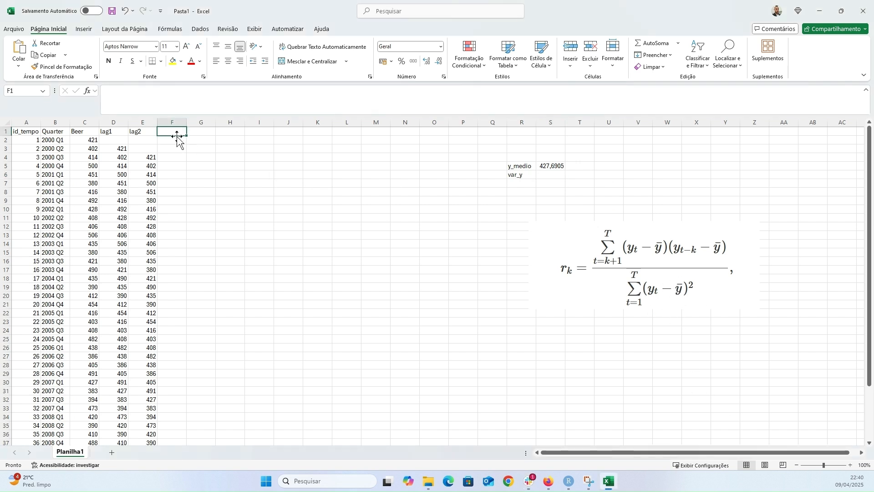
type("(beer")
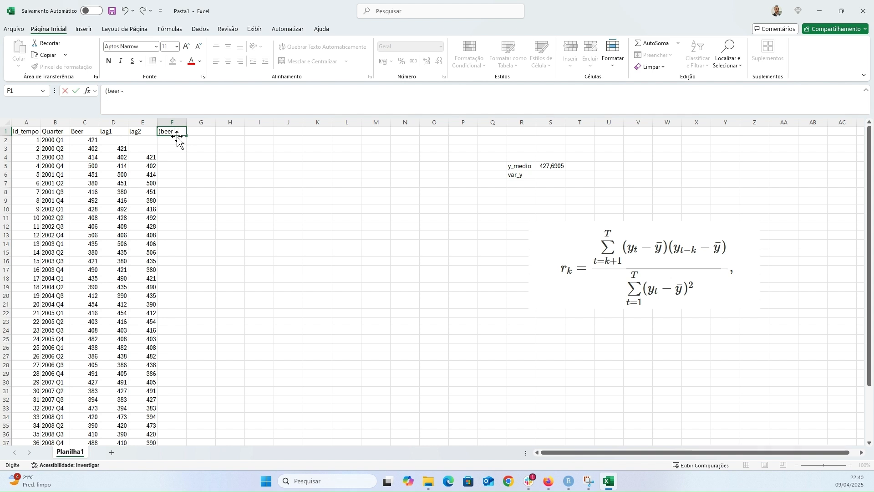
type(" - y_medio")
key("Return")
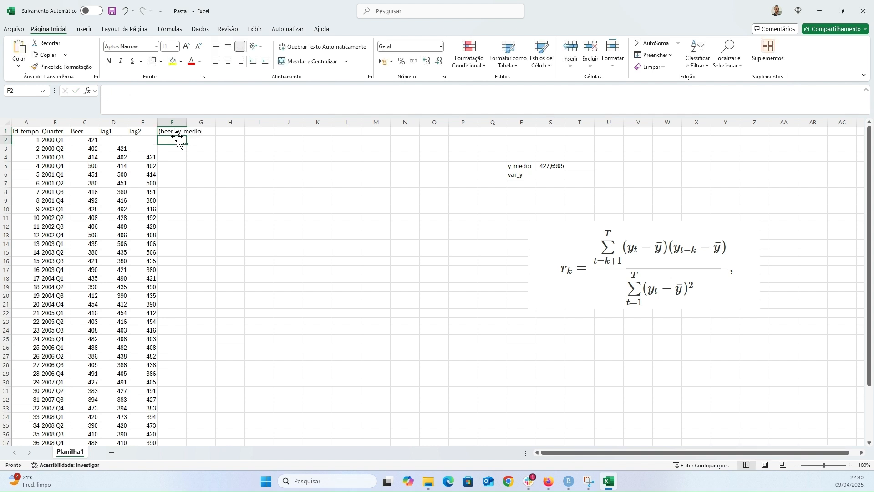
- Fit column F to its header and calculate the deviation of Beer from y_medio in F2 with =C2-$S$5
double_click(186, 122)
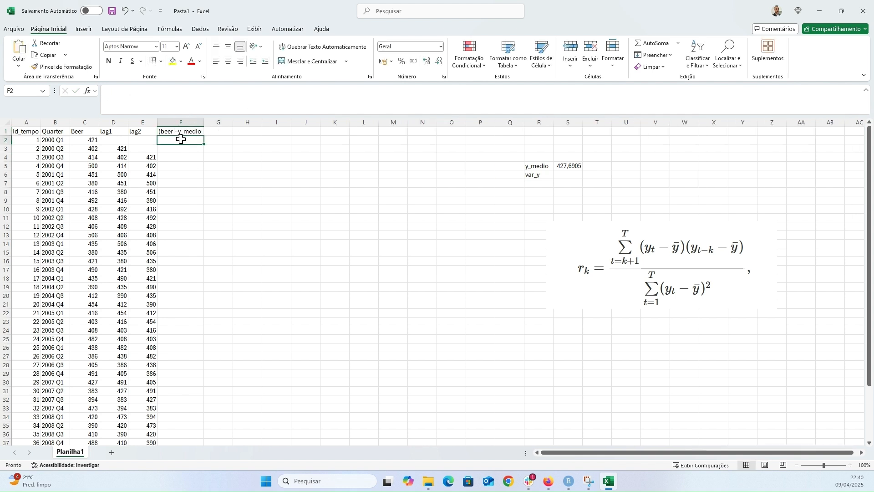
type("=")
key("Left")
key("Left")
key("Left")
type("-")
left_click(567, 166)
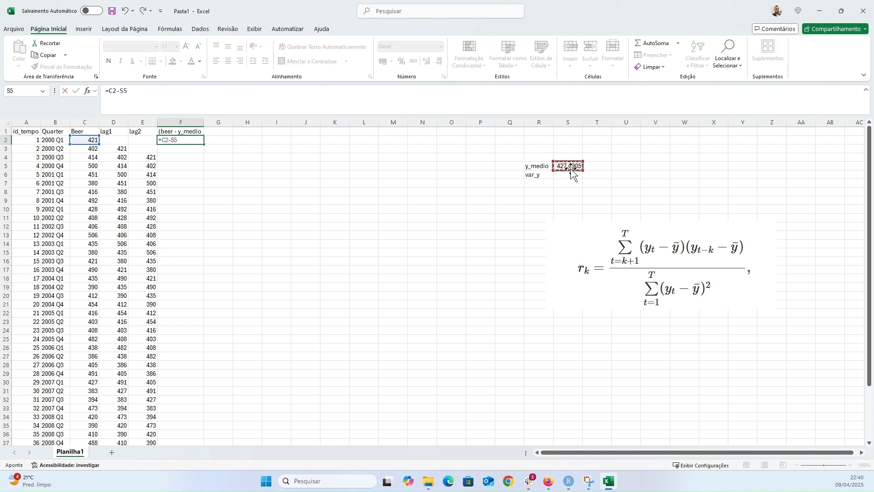
key("F4")
key("Return")
- Copy the deviation formula from F2 down column F to the last data row, 43
key("Up")
key("ctrl+c")
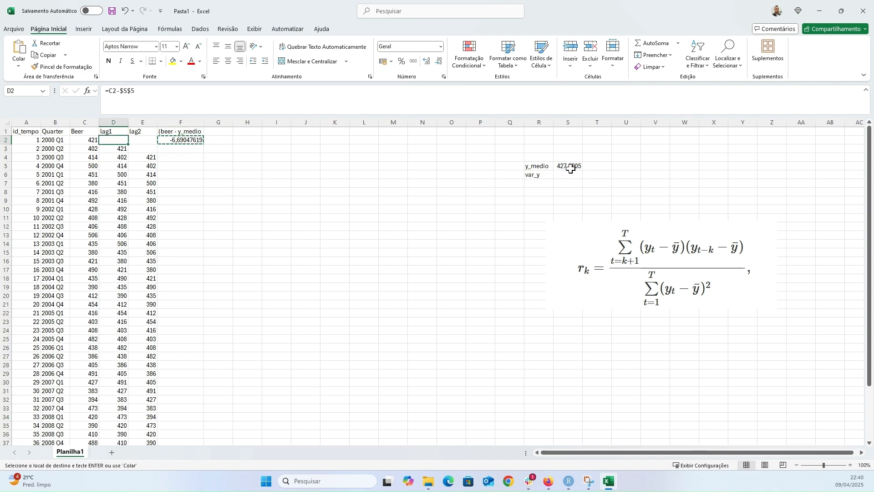
key("Right")
key("Right")
key("ctrl+shift+Up")
key("Return")
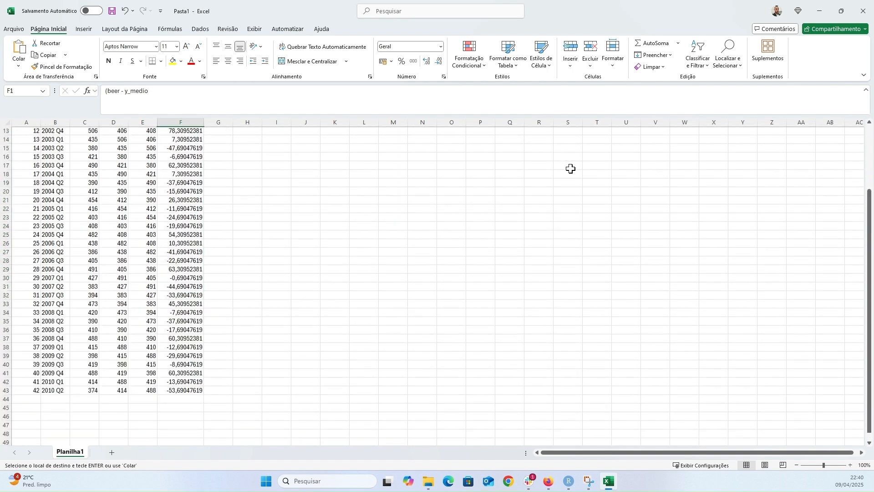
key("ctrl+Up")
- Complete the header in F1 so that it reads "(beer - y_medio)"
double_click(203, 132)
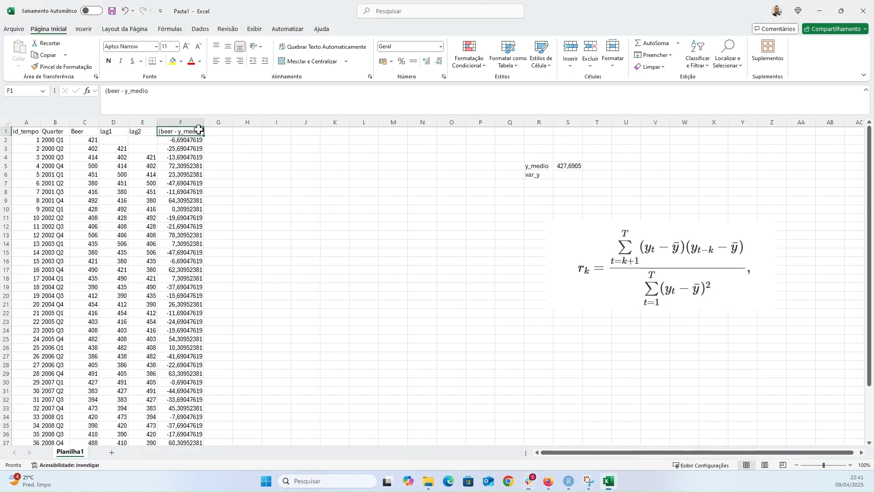
type(")")
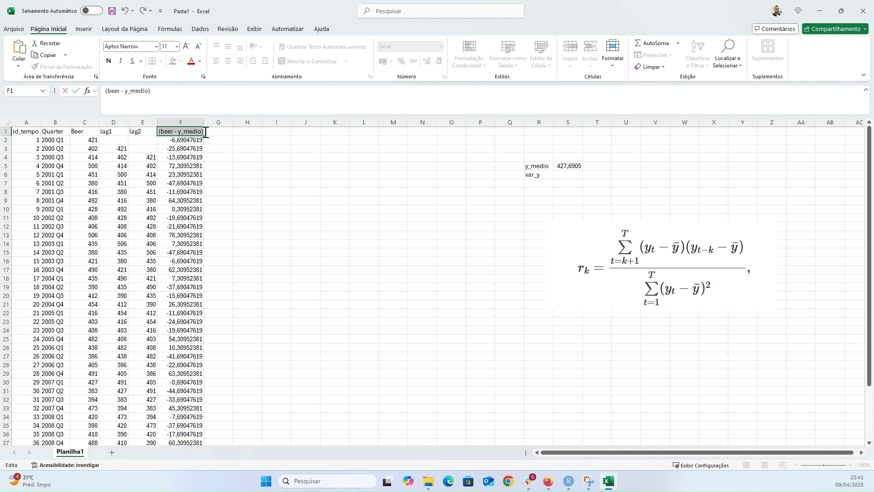
left_click(247, 166)
- Copy the F1 header into G1, fit the column width, and extend the text to "(beer - y_medio)²"
left_click(222, 132)
key("ctrl+r")
left_click(246, 132)
double_click(233, 123)
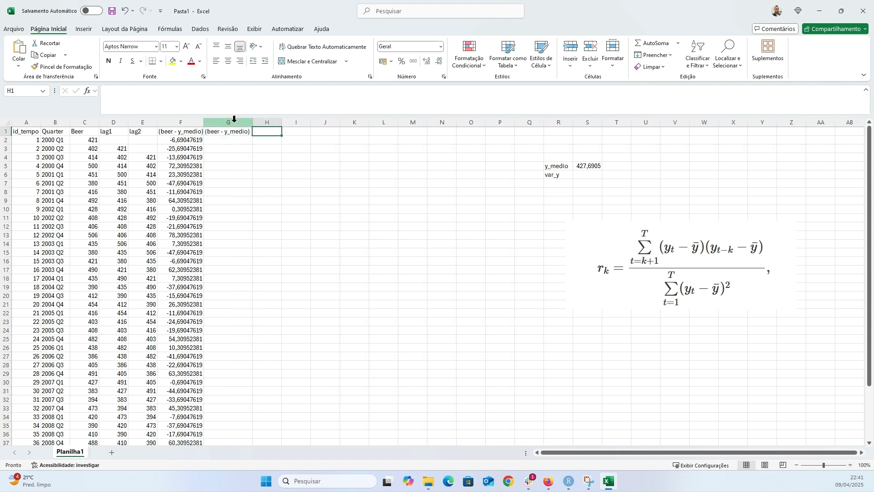
double_click(250, 132)
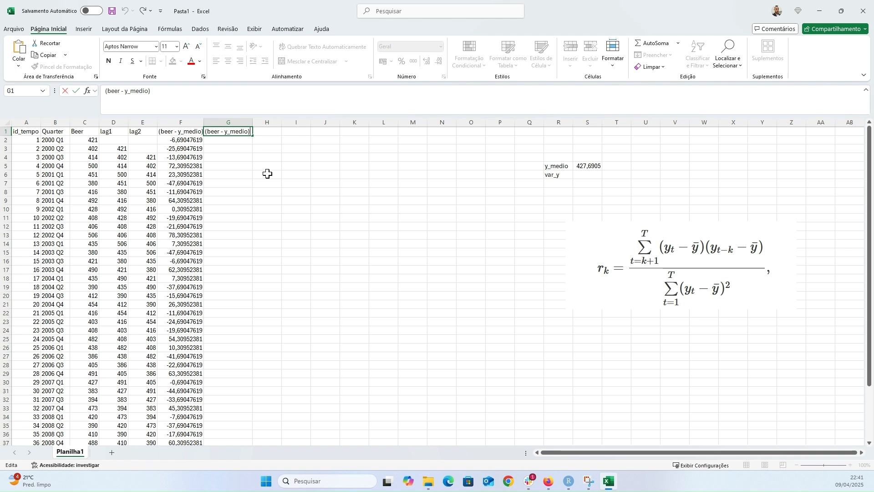
type("²")
key("Return")
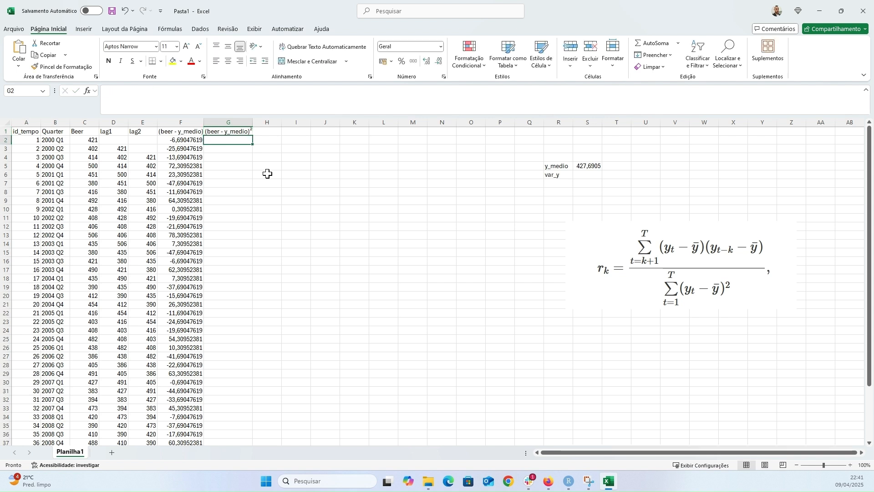
- Square the first Beer deviation in G2 with the formula =F2^2
type("=")
key("Left")
type("}")
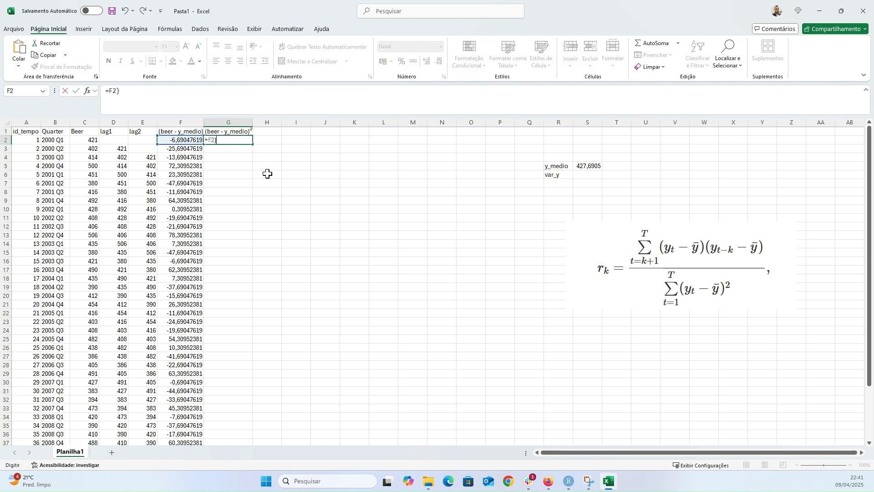
type("^2")
key("Return")
- Copy the squaring formula from G2 down column G to the last data row
key("Up")
key("ctrl+c")
key("Left")
key("ctrl+Down")
key("Right")
key("ctrl+shift+Up")
key("shift+Down")
key("Return")
key("ctrl+Up")
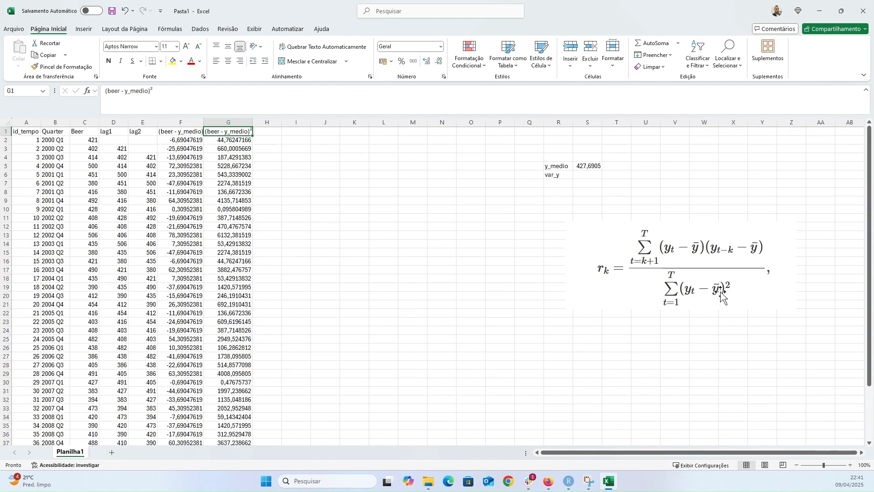
- Calculate var_y in S6 by summing the whole squared-deviation column G with SOMA
left_click(586, 175)
type("=soma(")
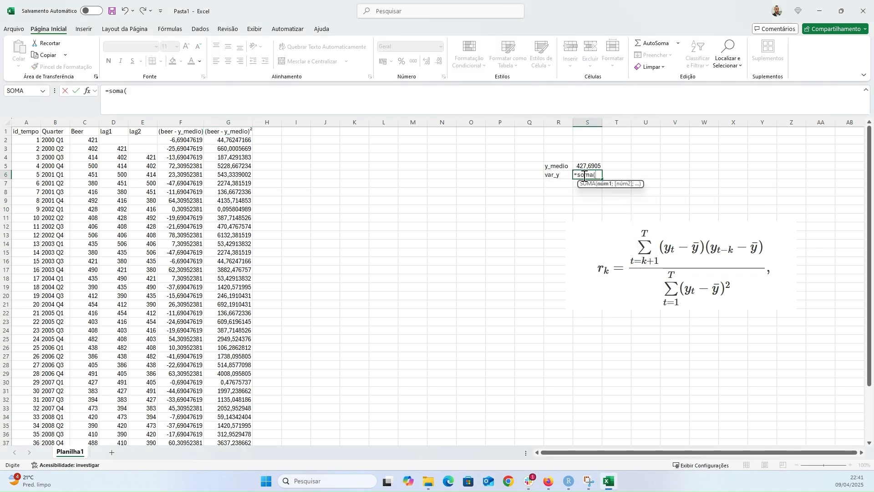
left_click(228, 121)
key("Return")
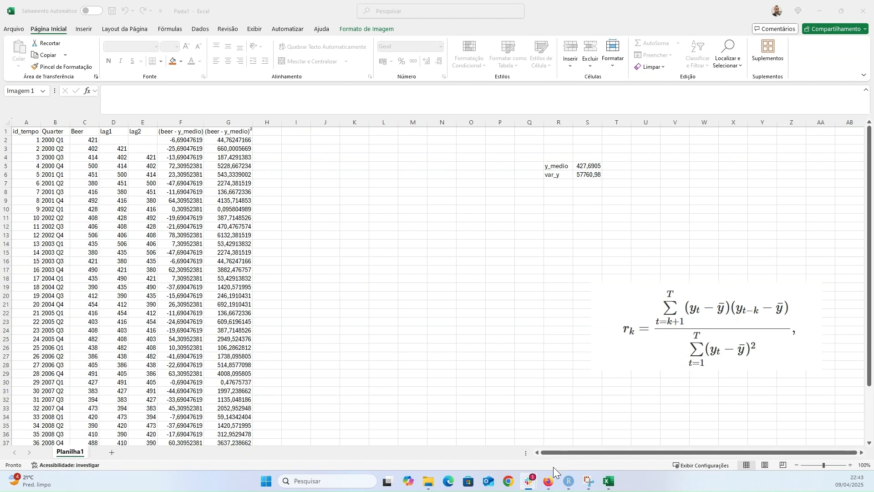
- Switch to Firefox to check the lag 1Q coefficient in the textbook's ACF output, and return to Excel to review y_medio and var_y
left_click(549, 482)
left_click_drag(399, 337, 374, 338)
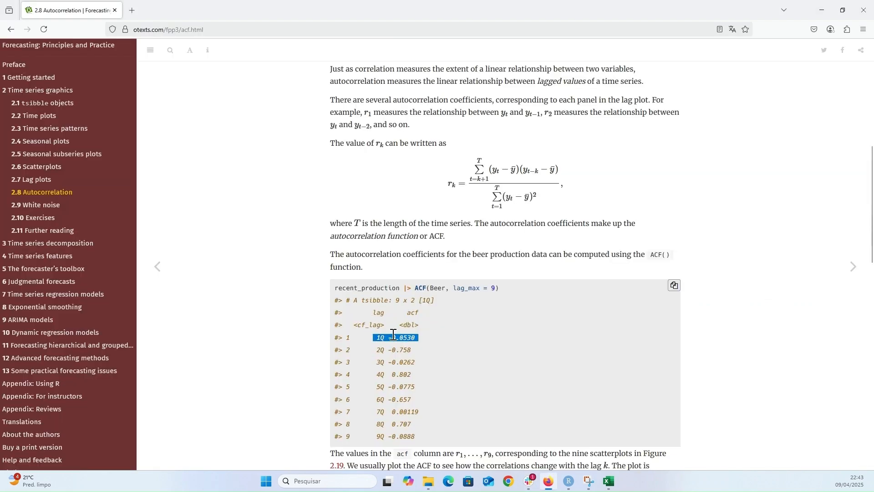
left_click(822, 10)
left_click_drag(561, 166, 586, 166)
left_click_drag(560, 175, 586, 175)
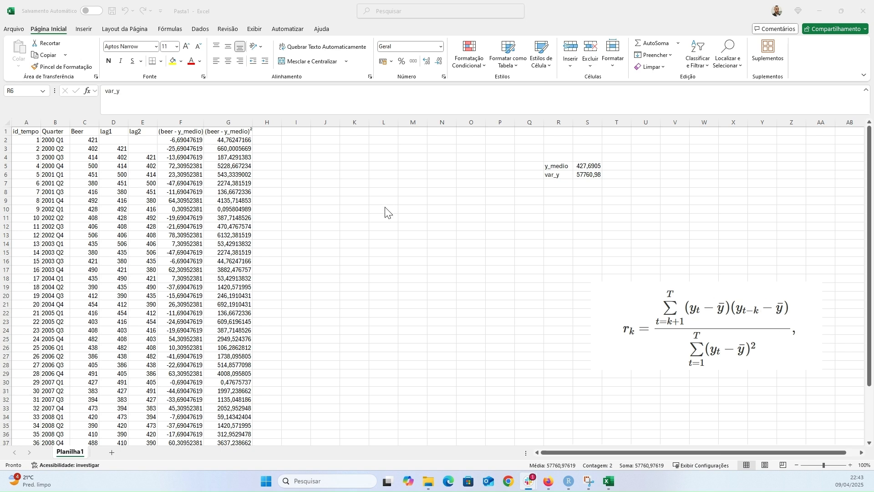
- Enter "(lag1 - y_medio)" as the header in H1 and widen column H to fit it
left_click(267, 158)
left_click(271, 133)
type("(lag1 - y_medio")
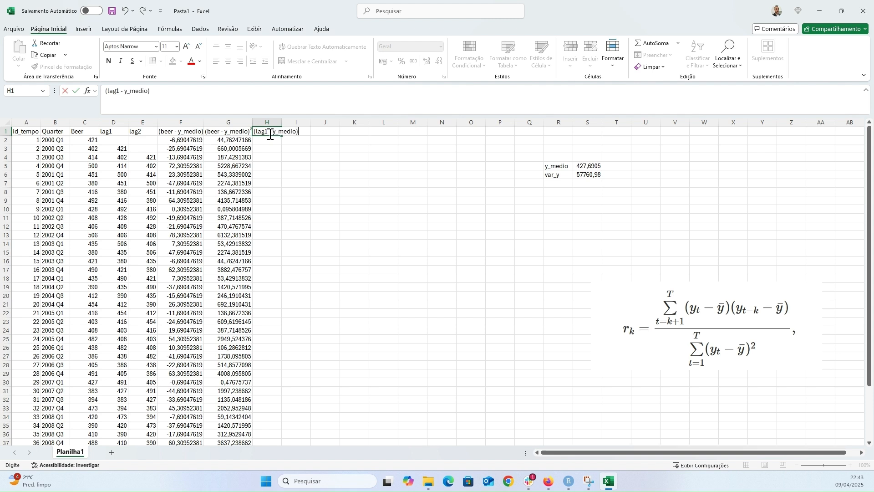
key("Return")
left_click_drag(286, 123, 305, 122)
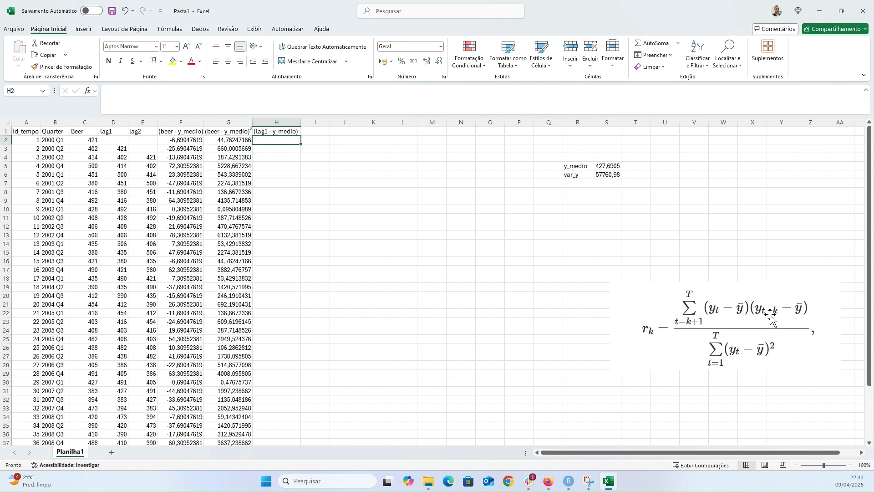
- Calculate the deviation of lag1 from y_medio in H3, the first row with a lag1 value, using =D3-$S$5
left_click(873, 328)
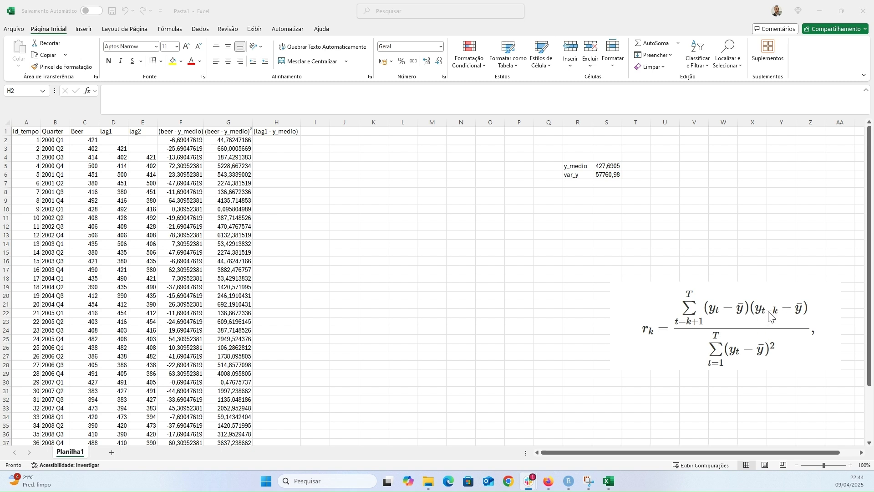
left_click(286, 142)
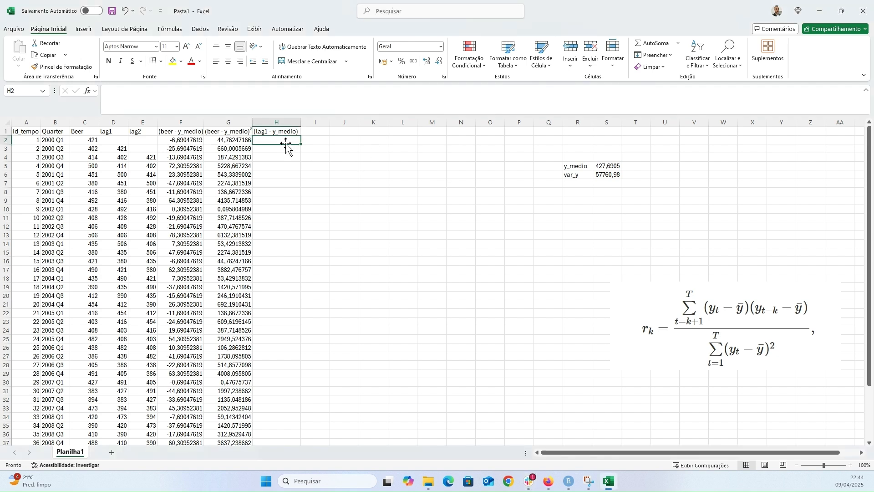
left_click(283, 162)
left_click(274, 149)
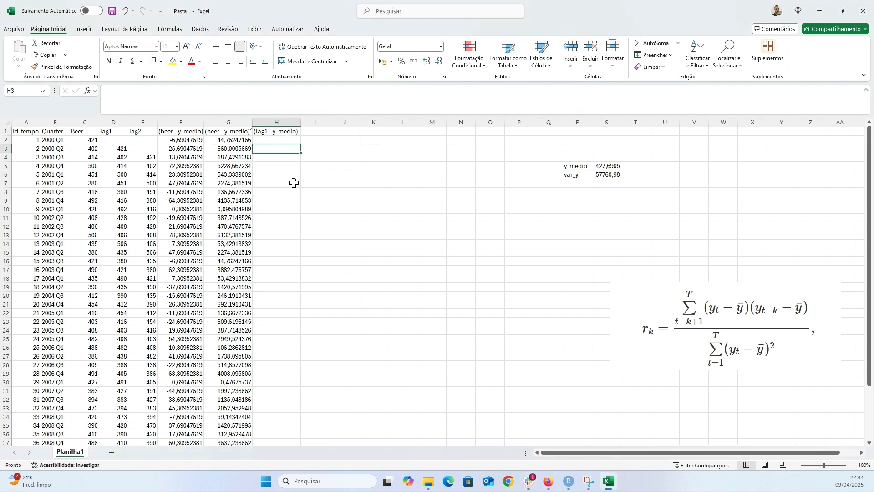
type("=")
key("Left")
key("Left")
key("Left")
key("Left")
type("-")
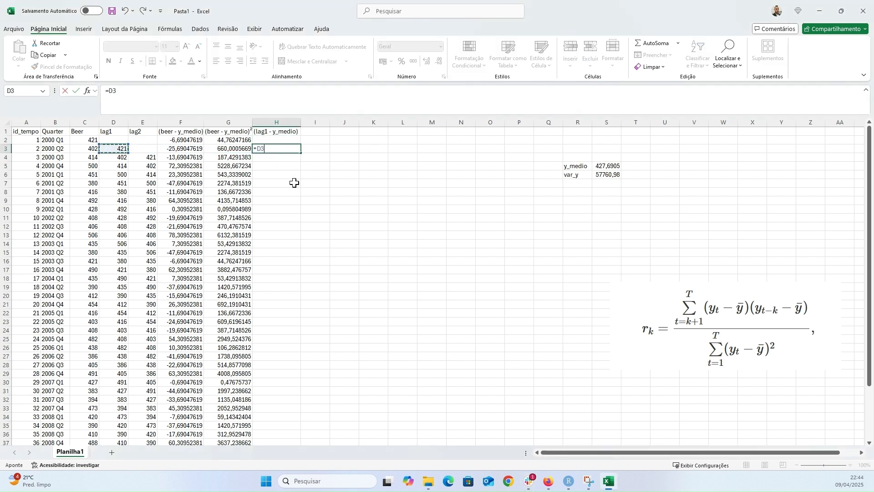
left_click(613, 167)
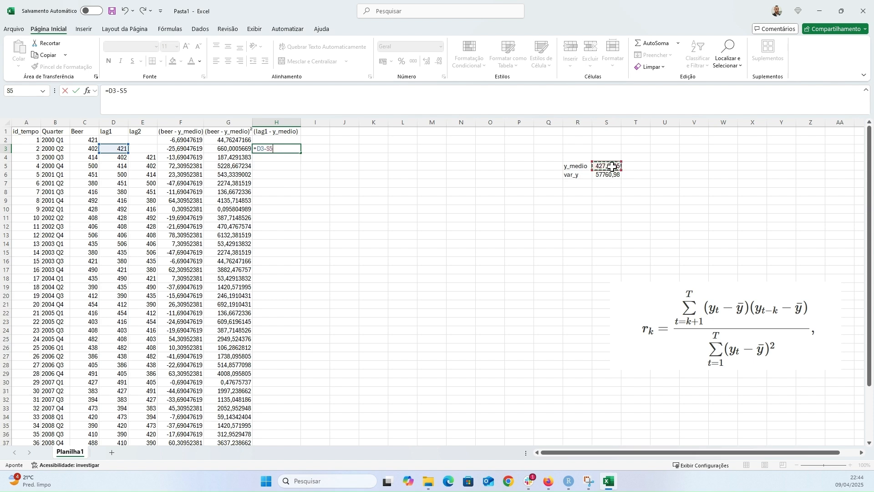
key("F4")
key("Return")
- Copy the lag1 deviation formula from H3 down column H to the last data row
key("Up")
key("ctrl+c")
key("Left")
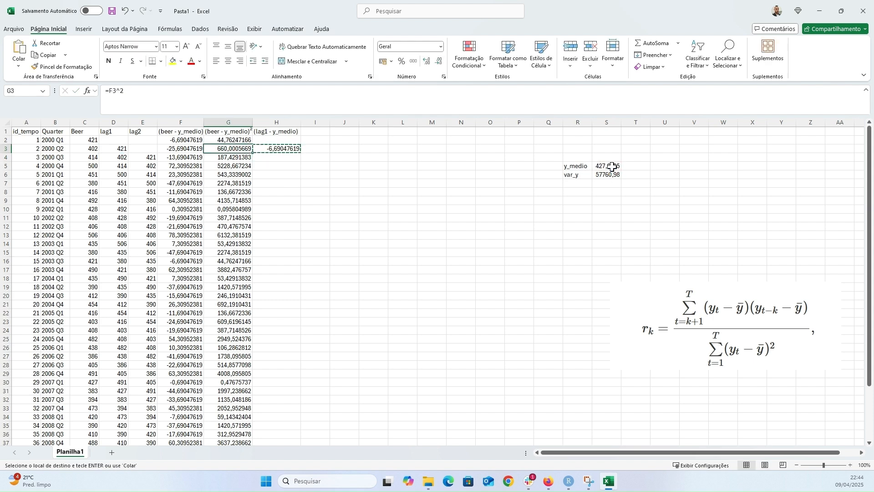
key("ctrl+Down")
key("Right")
key("shift+Up")
key("ctrl+shift+Up")
key("ctrl+v")
key("ctrl+Down")
key("ctrl+Up")
scroll(133, 325, "up", 1)
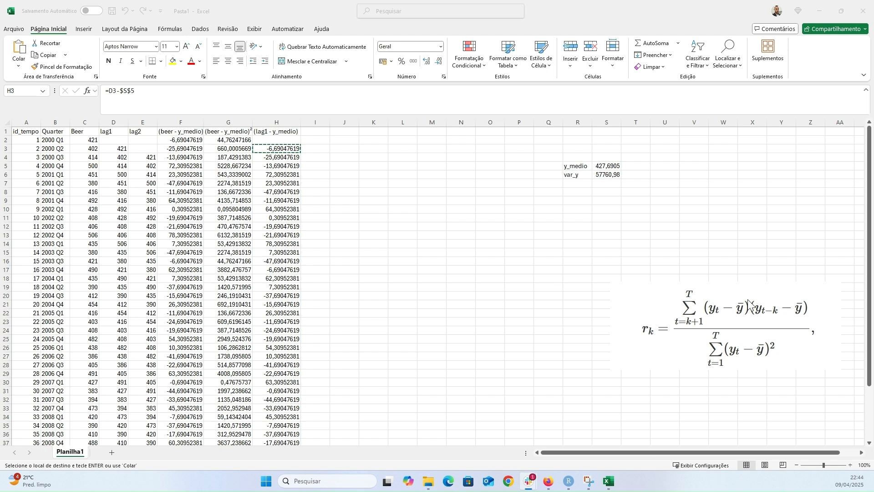
- Copy the G1 header into I1, fit the column width, and remove the superscript 2 so it reads "(beer - y_medio)"
left_click(242, 131)
left_click(313, 132)
key("ctrl+v")
double_click(329, 122)
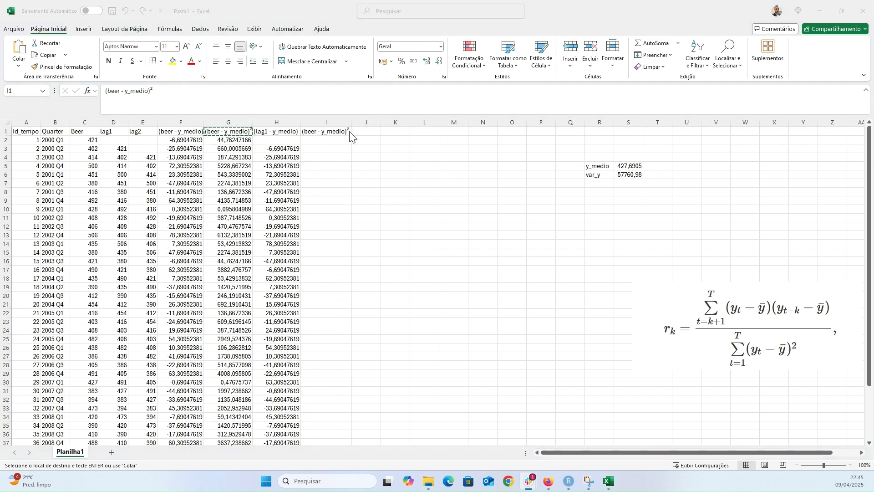
double_click(351, 131)
key("BackSpace")
key("Return")
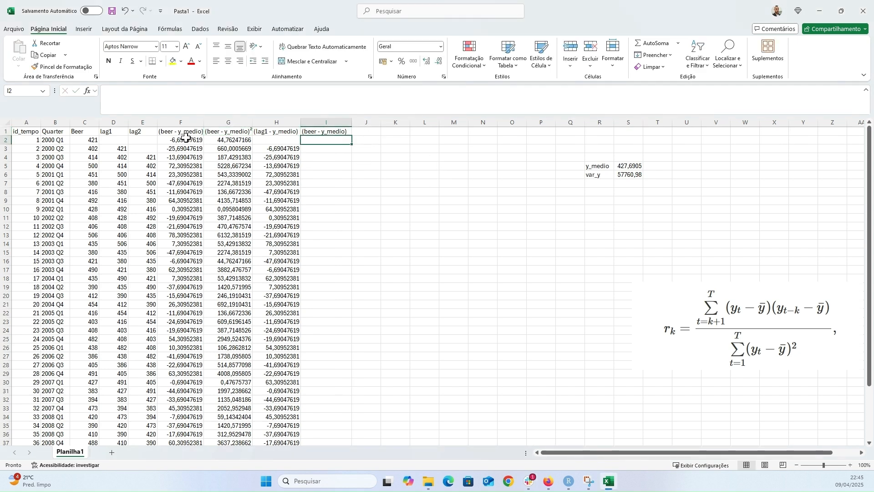
- Extend the I1 header to "(beer - y_medio) * (lag1 - y_medio)" using the text of H1, and fit column I to it
left_click_drag(187, 138, 184, 183)
left_click(340, 140)
double_click(346, 131)
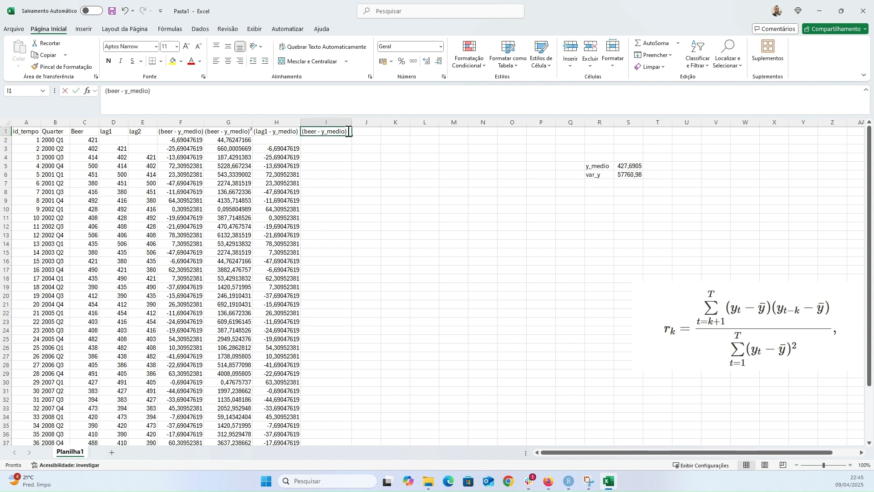
left_click(272, 131)
left_click_drag(157, 90, 104, 91)
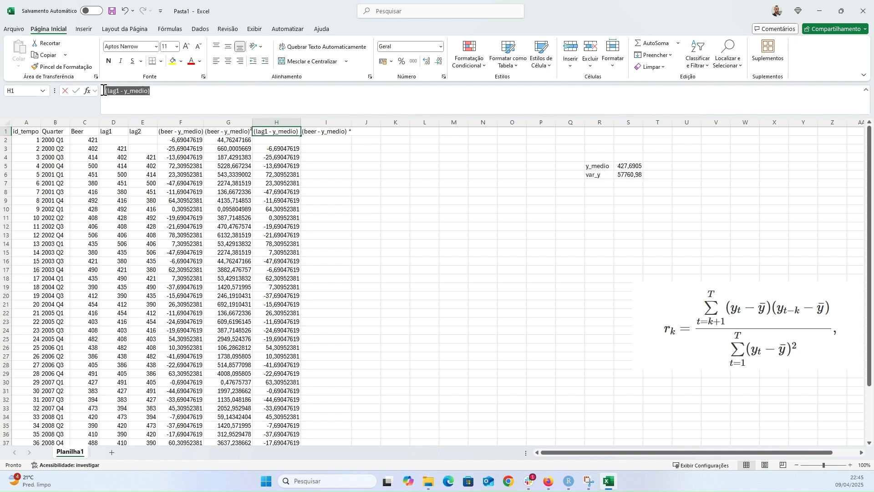
double_click(340, 132)
key("ctrl+v")
key("Return")
double_click(352, 120)
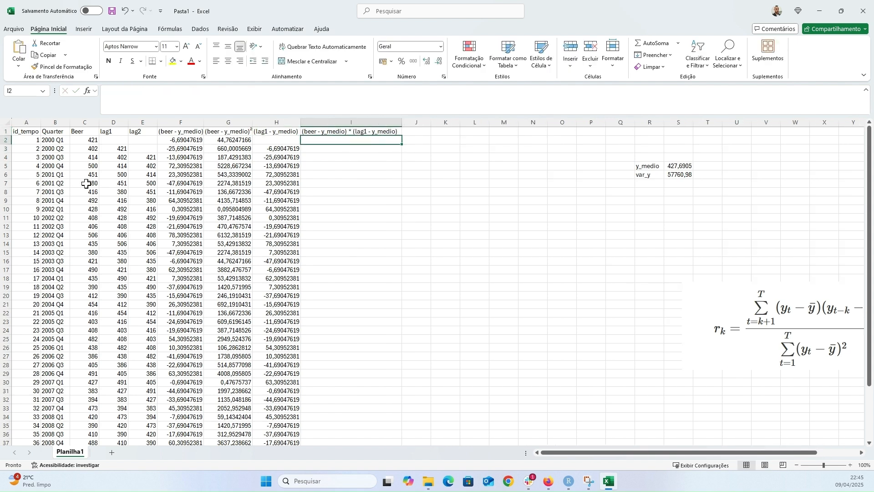
- Multiply the Beer deviation by the lag1 deviation in I3 with the formula =F3*H3
left_click(352, 150)
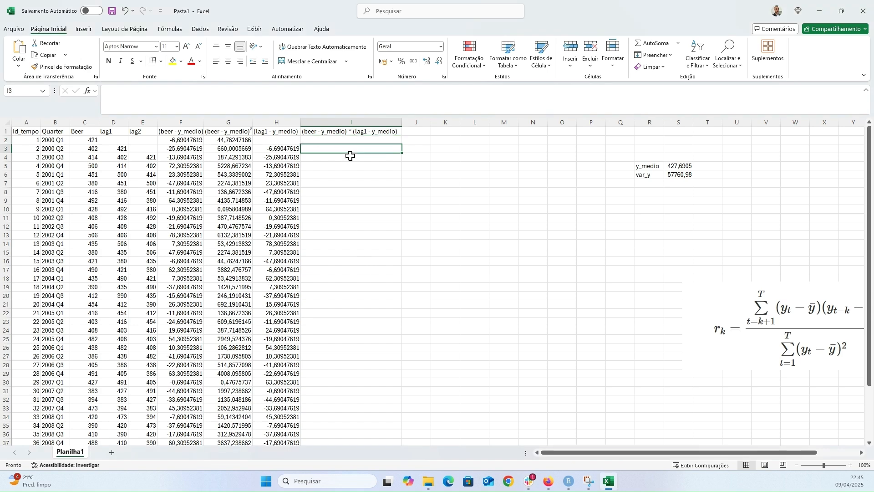
type("=")
key("Left")
key("Left")
key("Left")
type("*")
key("Left")
key("ctrl+Return")
- Copy the product formula from I3 down column I to the last data row
key("ctrl+c")
key("Left")
key("ctrl+Down")
key("Right")
key("ctrl+shift+Up")
key("ctrl+v")
key("Up")
key("ctrl+Up")
key("Up")
key("Down")
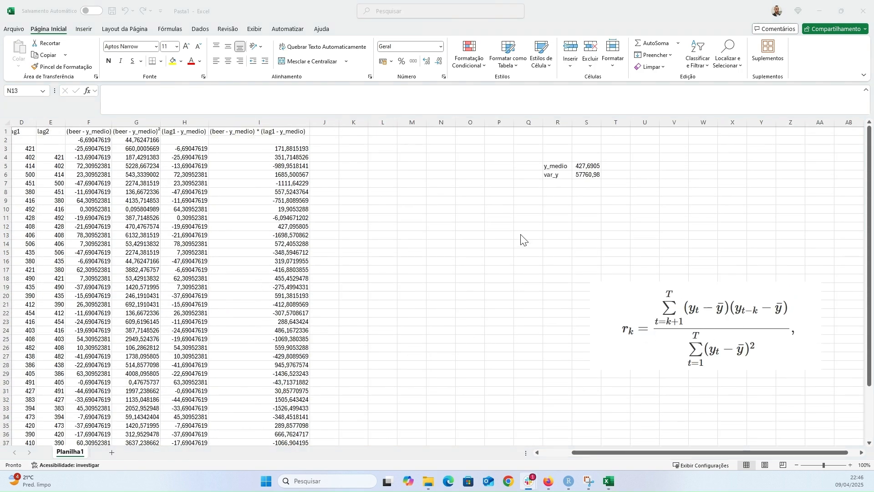
- Label cell R9 "S((beer - y_medio) * (lag1 - y_medio))" using the I1 header text, and fit column R to the label
left_click(549, 203)
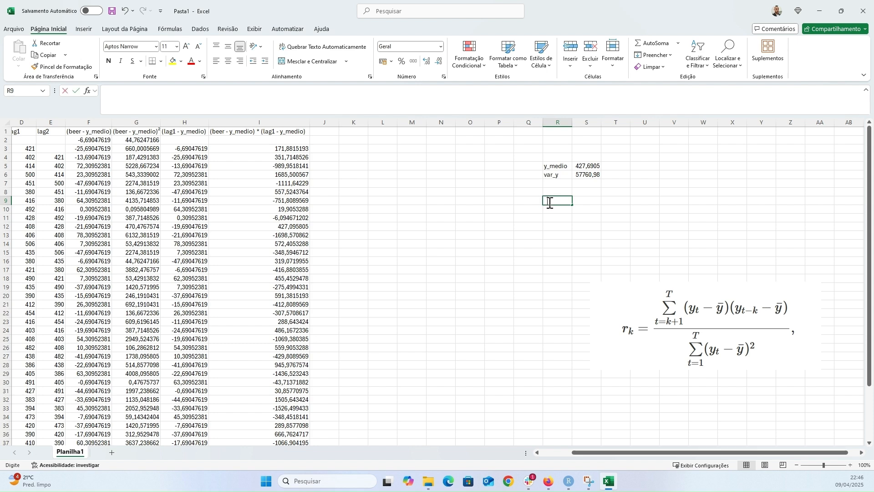
type("S(")
left_click(296, 133)
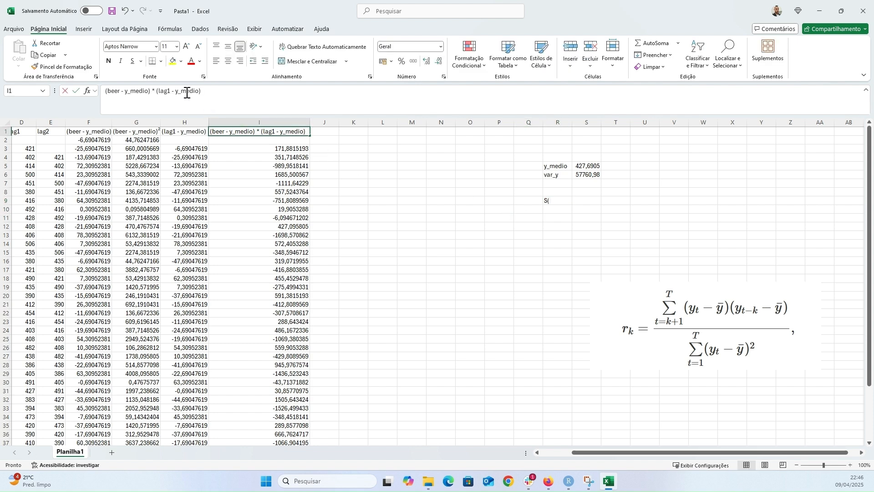
left_click_drag(201, 91, 107, 93)
key("ctrl+c")
left_click(558, 226)
double_click(558, 200)
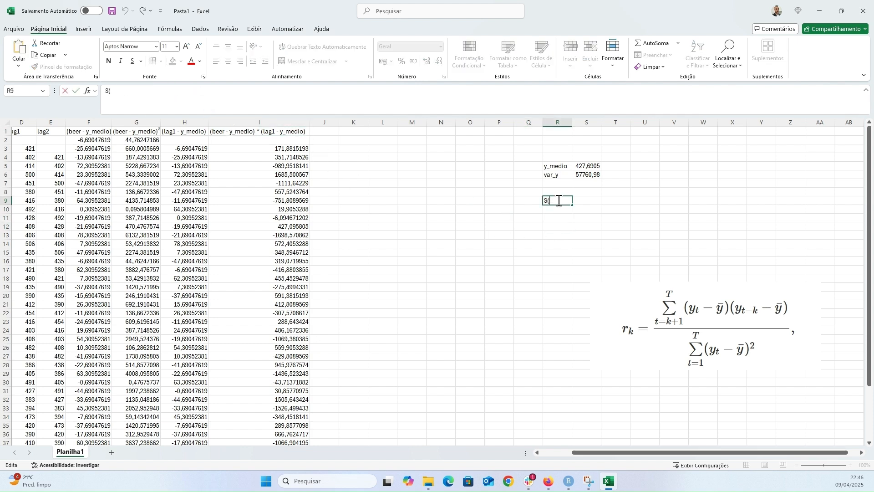
key("ctrl+v")
type(")")
key("Return")
left_click_drag(559, 201, 558, 197)
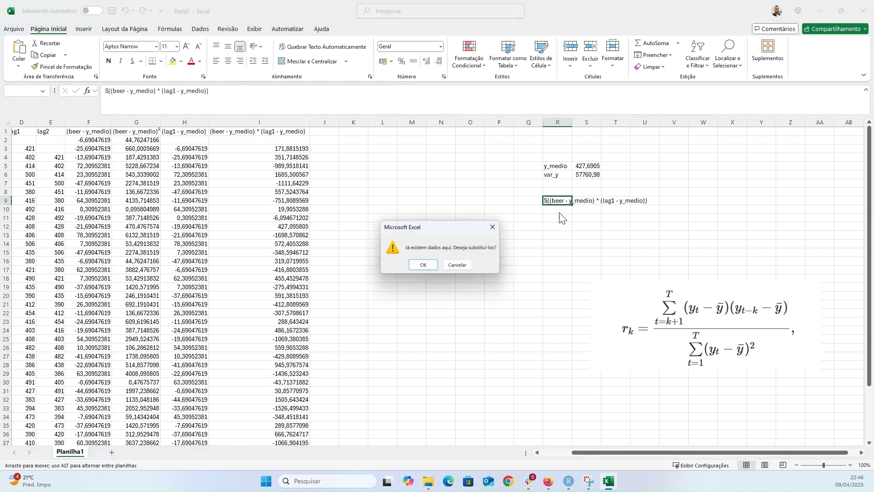
left_click(451, 265)
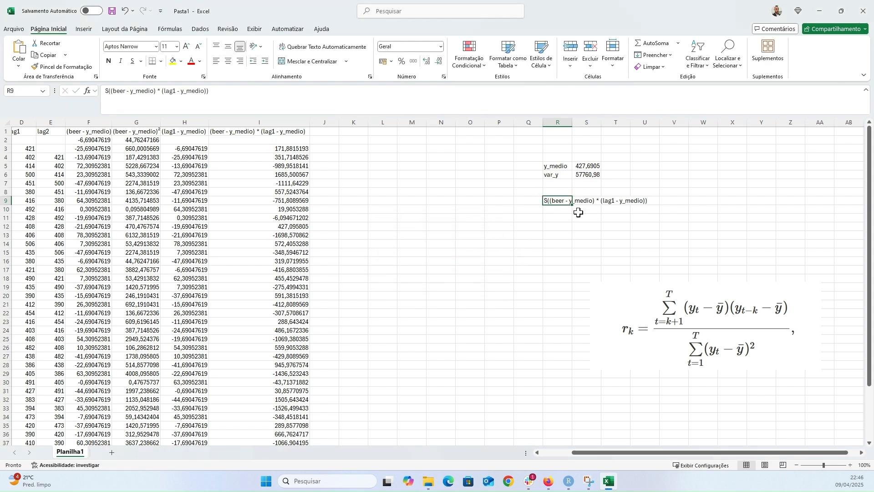
left_click(587, 201)
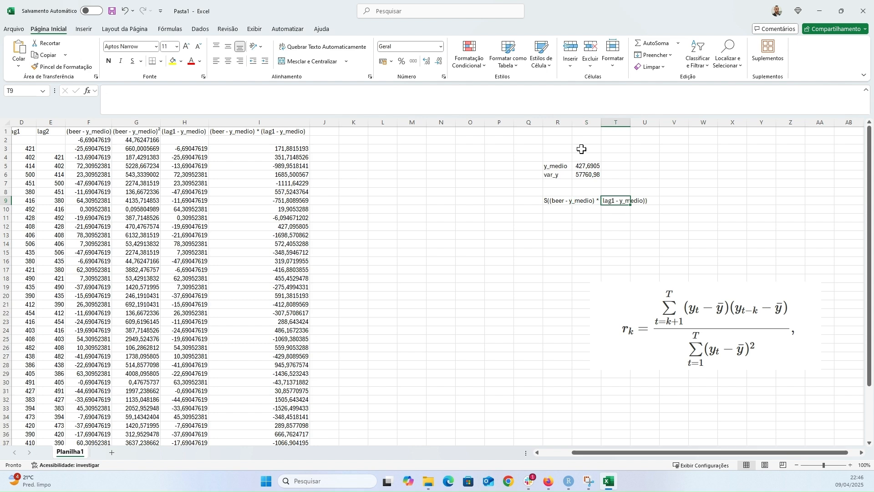
double_click(573, 122)
left_click(607, 203)
- Sum the whole lag1 product column I in cell S9 with the soma function
left_click(662, 202)
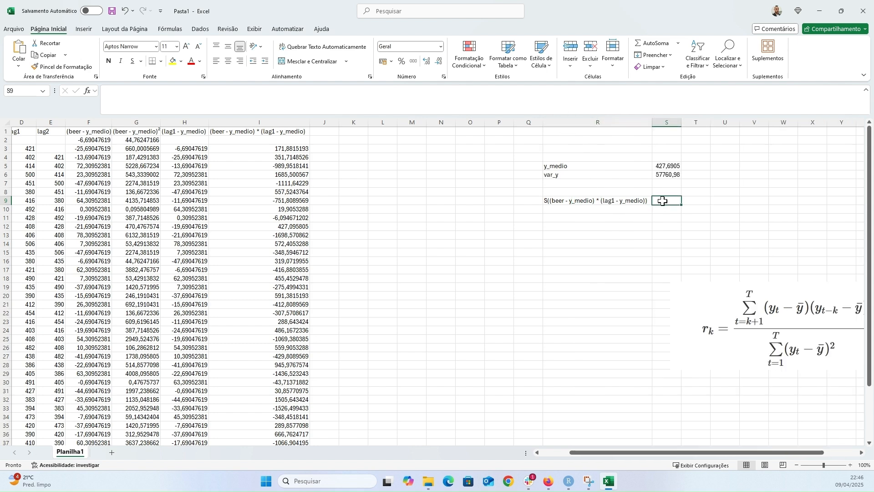
type("=soma(")
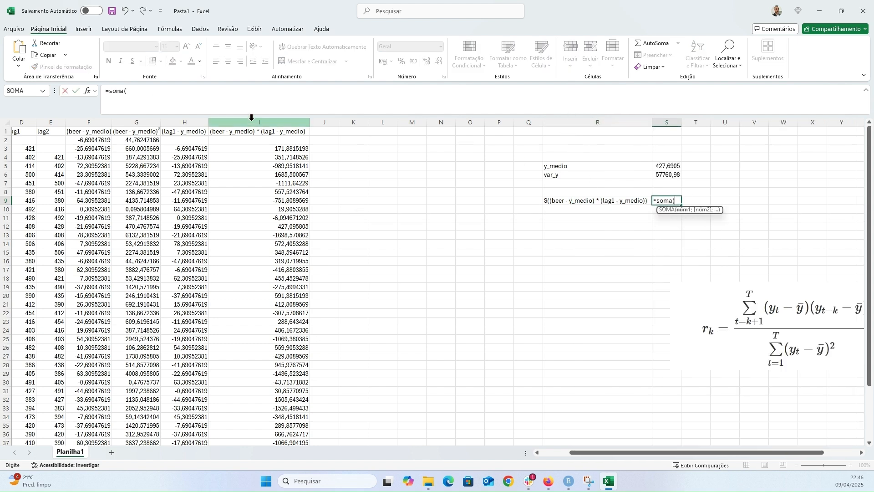
left_click(252, 120)
key("Return")
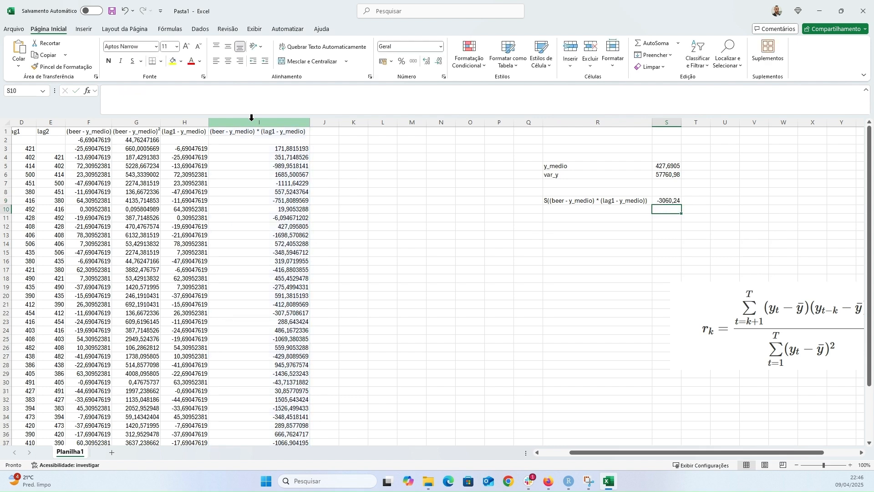
- Copy the R9 label into R10 and change it to "S((beer - y_medio) * (lag2 - y_medio))"
left_click(604, 202)
key("ctrl+c")
left_click(612, 209)
key("ctrl+v")
double_click(614, 211)
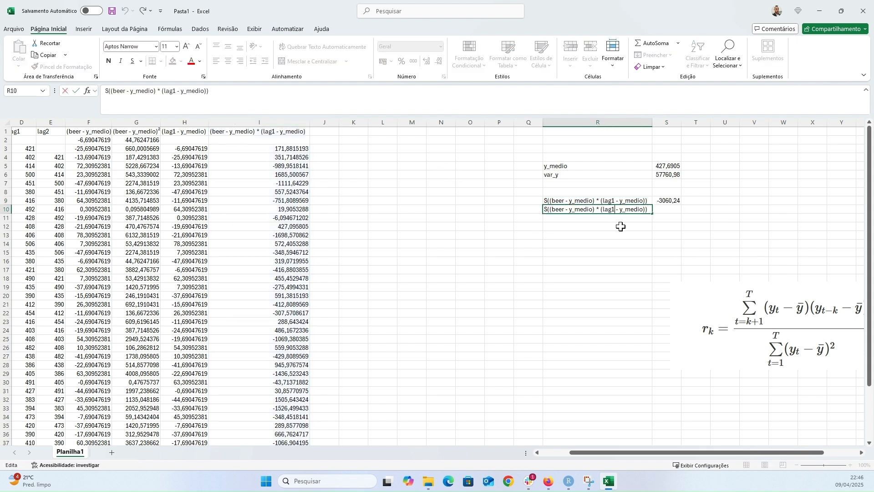
key("BackSpace")
type("2")
key("Tab")
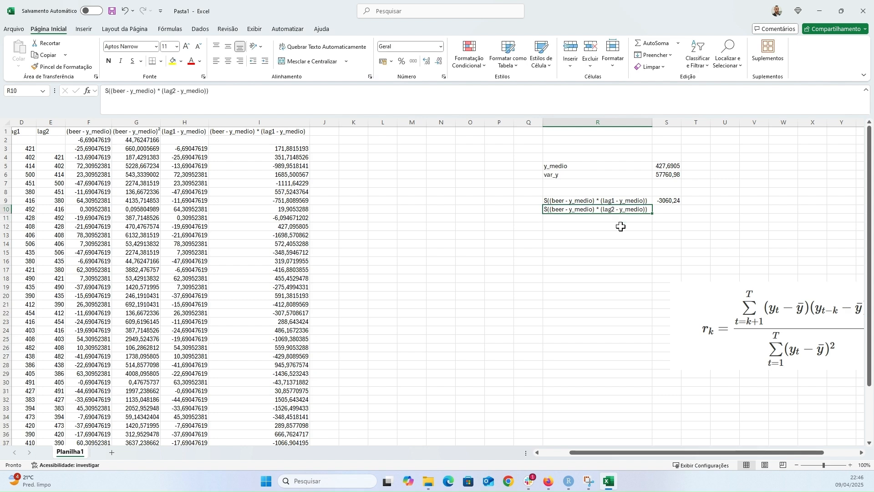
- Copy the I1 header into J1, fit column J, and change the text to "(beer - y_medio) * (lag2 - y_medio)"
left_click(353, 197)
left_click(288, 139)
left_click(288, 132)
key("ctrl+c")
left_click(328, 132)
key("ctrl+v")
double_click(339, 122)
left_click(169, 97)
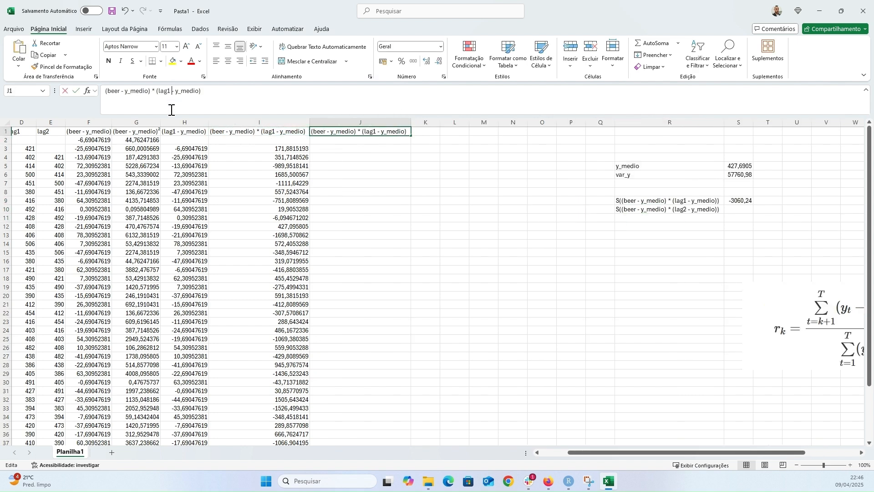
key("Return")
- Insert a column before column I and head it "(lag2 - y_medio)", adapting the H1 header text
left_click(337, 157)
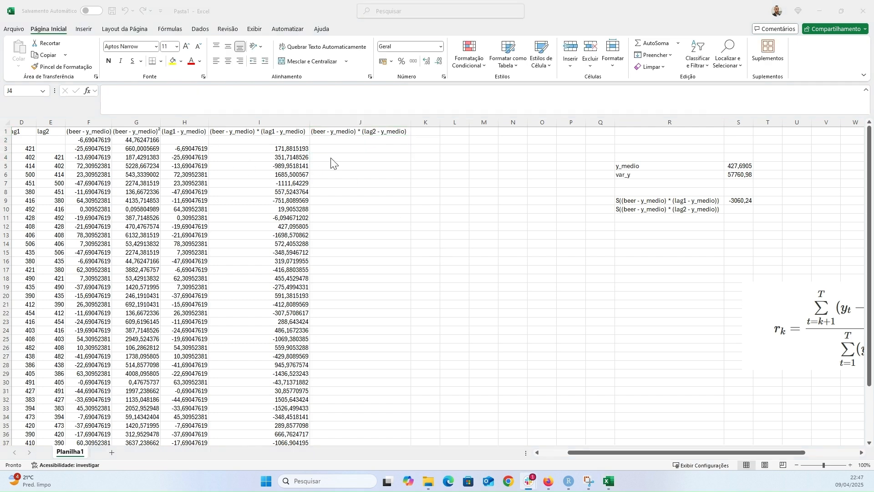
left_click(330, 132)
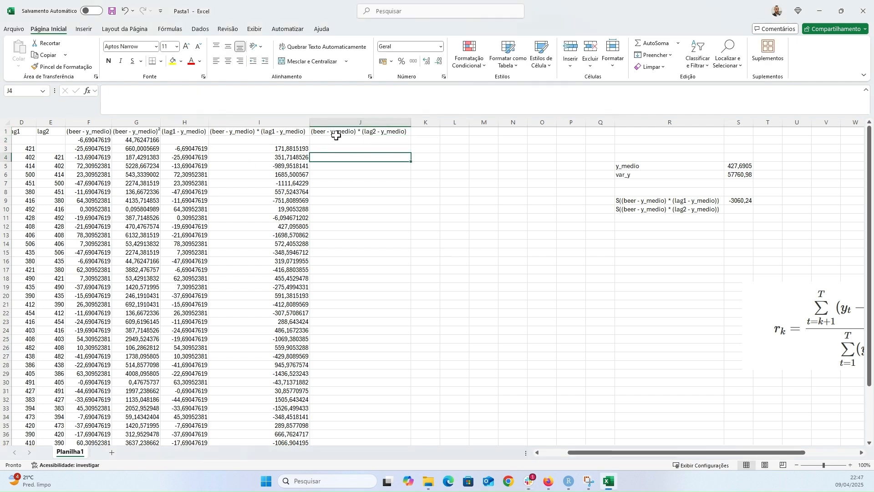
left_click(346, 147)
left_click(254, 122)
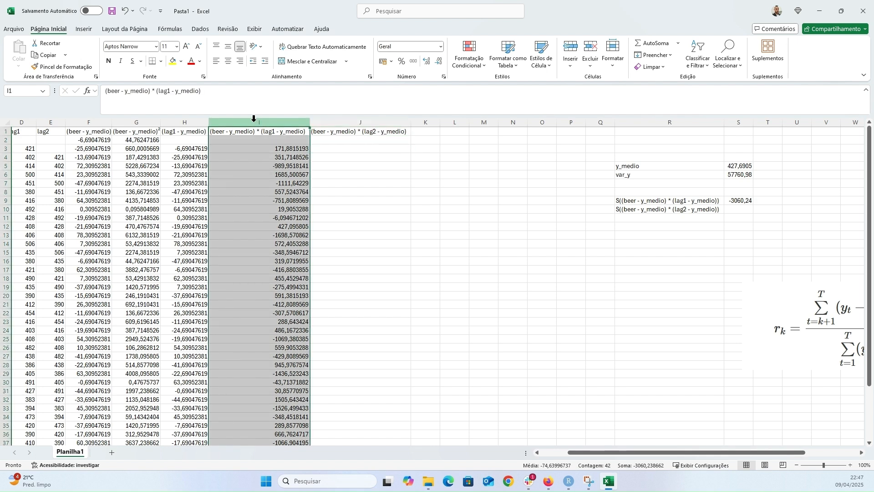
key("ctrl+plus")
key("Left")
key("ctrl+c")
key("Right")
key("ctrl+v")
key("F2")
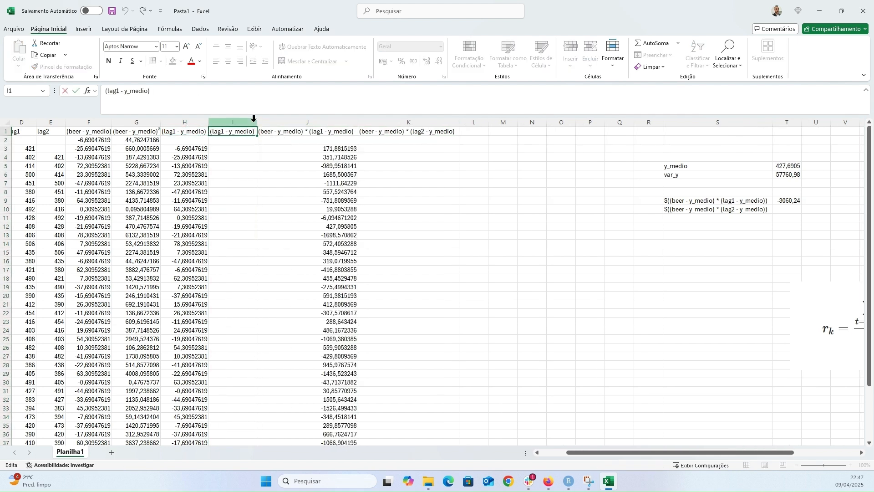
key("Delete")
type("2")
key("Return")
- Calculate the lag2 deviation from the mean in I4 with the formula =E4-$T$5
key("Down")
key("Down")
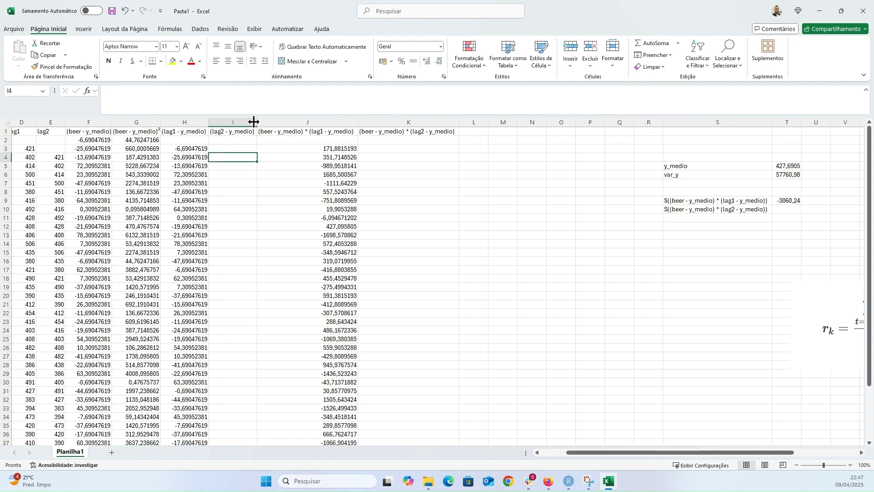
type("=")
key("Left")
key("Left")
key("Left")
key("Left")
type("-")
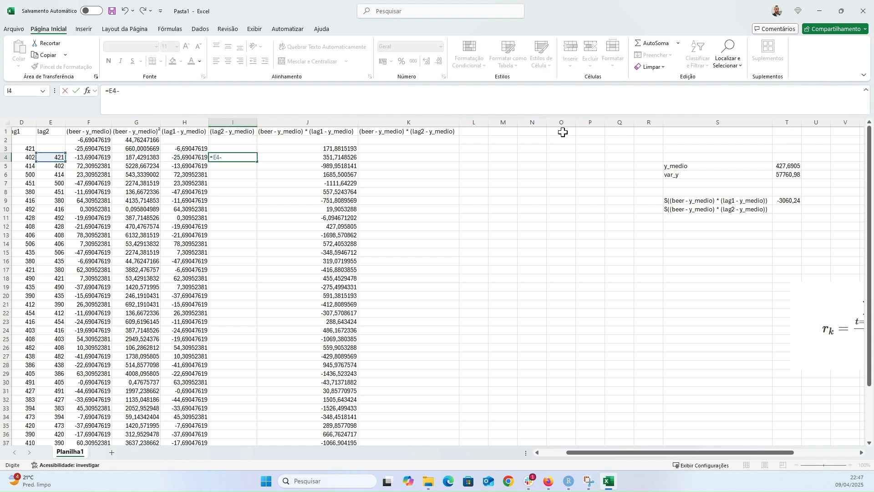
left_click(792, 168)
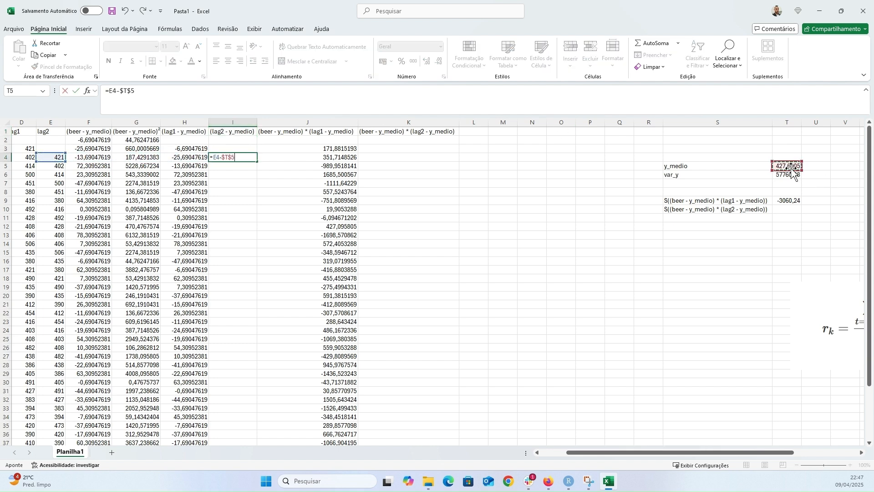
key("ctrl+Return")
- Copy the lag2 deviation formula from I4 down column I to the last data row
key("ctrl+c")
key("shift+Down")
key("shift+Down")
key("shift+Down")
key("shift+Down")
key("shift+Down")
key("shift+Down")
key("shift+Down")
key("shift+Down")
key("shift+Down")
key("shift+Down")
key("shift+Down")
key("shift+Down")
key("shift+Down")
key("shift+Down")
key("shift+Down")
key("shift+Down")
key("shift+Down")
key("shift+Down")
key("shift+Down")
key("shift+Down")
key("ctrl+v")
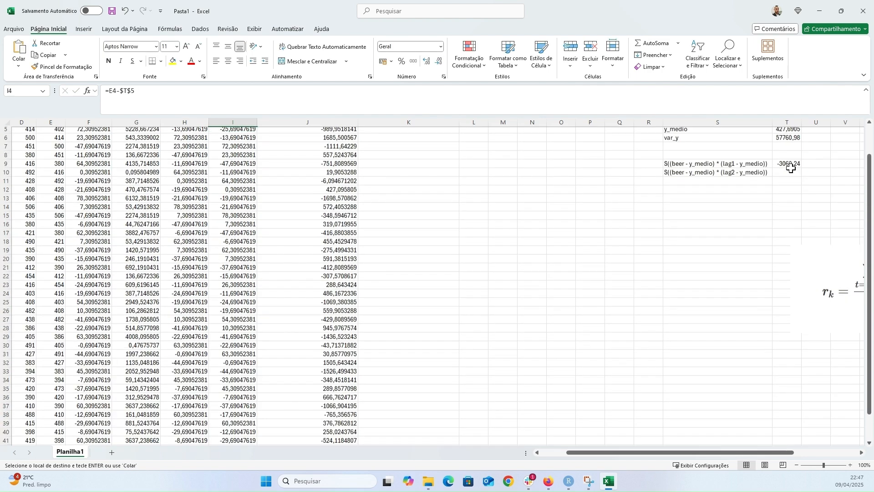
- Multiply the Beer deviation by the lag2 deviation in K4 with the formula =F4*I4
key("Up")
key("Right")
key("Right")
key("Escape")
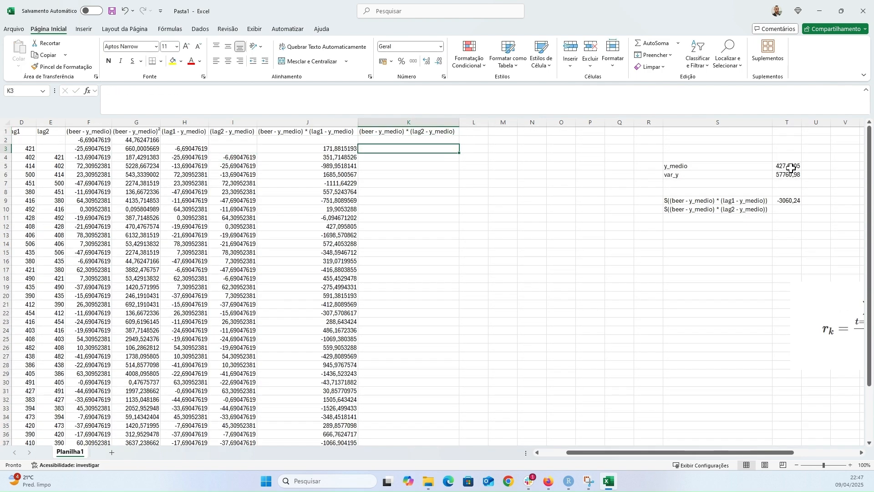
key("Down")
type("=")
key("Left")
key("Left")
key("Left")
key("Left")
key("Left")
type("*")
key("Left")
key("Left")
key("Return")
- Copy the product formula from K4 down column K to the last data row
key("Up")
key("ctrl+c")
scroll(791, 169, "down", 1)
key("Right")
key("ctrl+shift+Up")
key("Return")
key("Up")
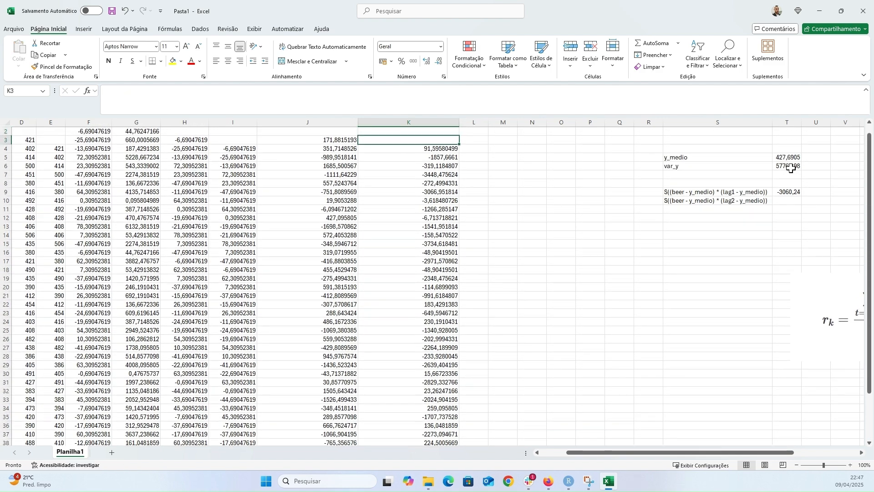
- Sum the whole lag2 product column K in cell T10 with the soma function
key("Right")
key("Right")
key("Right")
key("Right")
key("Right")
key("Right")
key("Right")
key("Down")
key("Down")
key("Down")
key("Down")
key("Down")
key("Down")
key("Right")
key("Right")
key("Down")
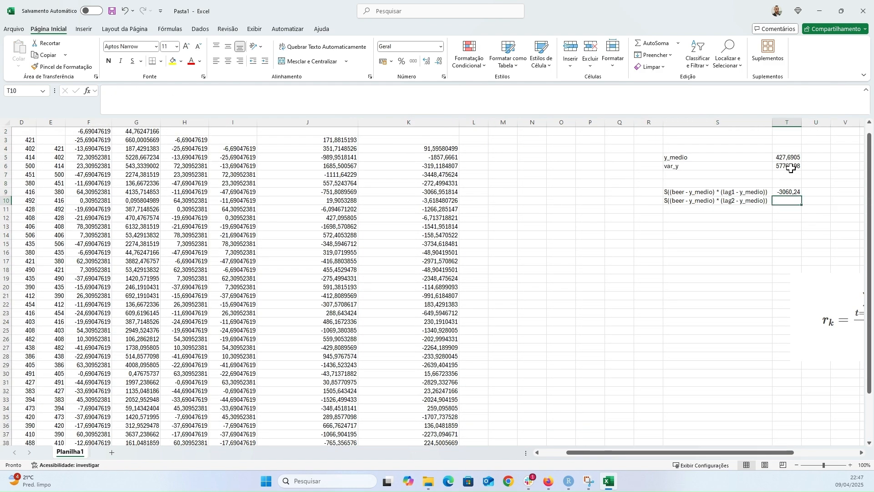
type("=soma(")
scroll(441, 142, "up", 1)
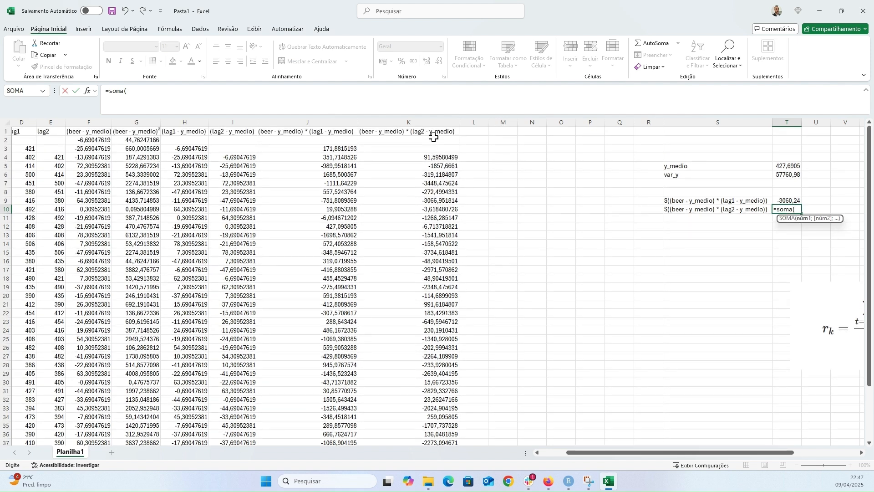
left_click(431, 117)
key("Return")
- Enter the labels "corr_lag1" in V9 and "corr_lag2" in V10
key("Up")
key("Up")
key("Right")
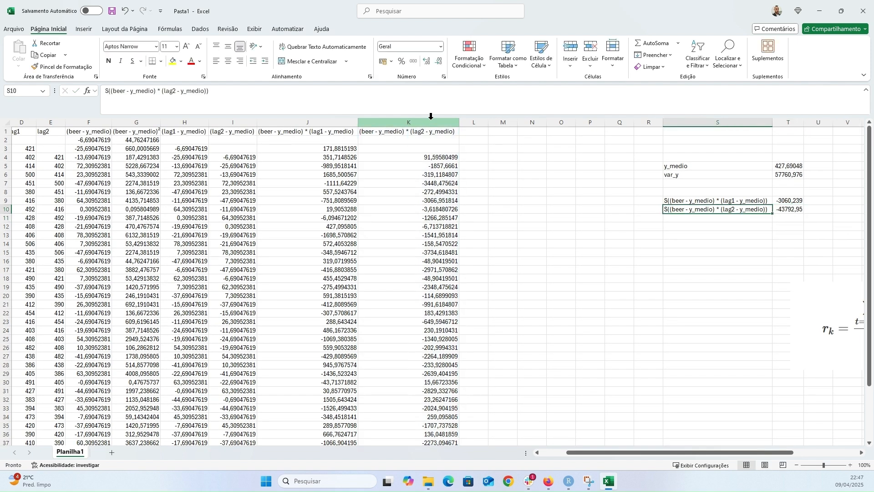
key("Right")
type("corr_lag1")
key("Return")
type("corr_lag2")
key("Return")
- Calculate the lag1 autocorrelation in W9 with =T9/$T$6 and format it as a number with four decimals
key("Up")
key("Up")
key("Right")
left_click_drag(740, 452, 790, 452)
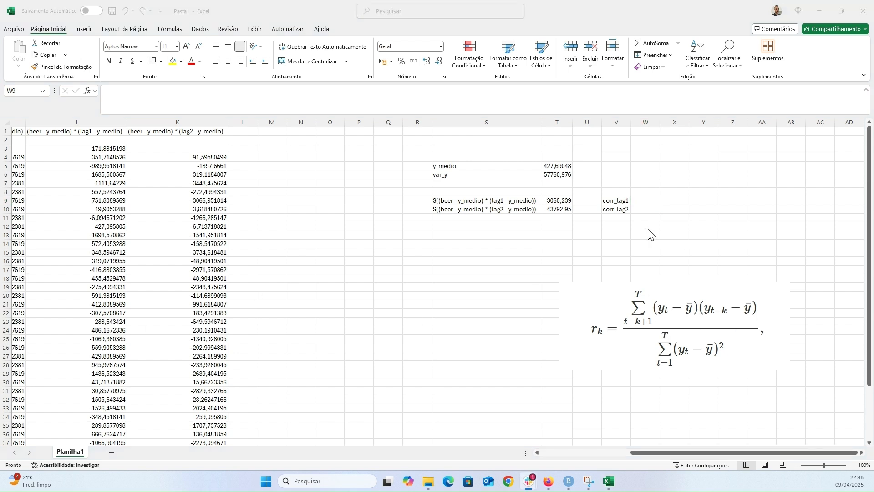
type("=")
key("Left")
key("Left")
key("Left")
type("/")
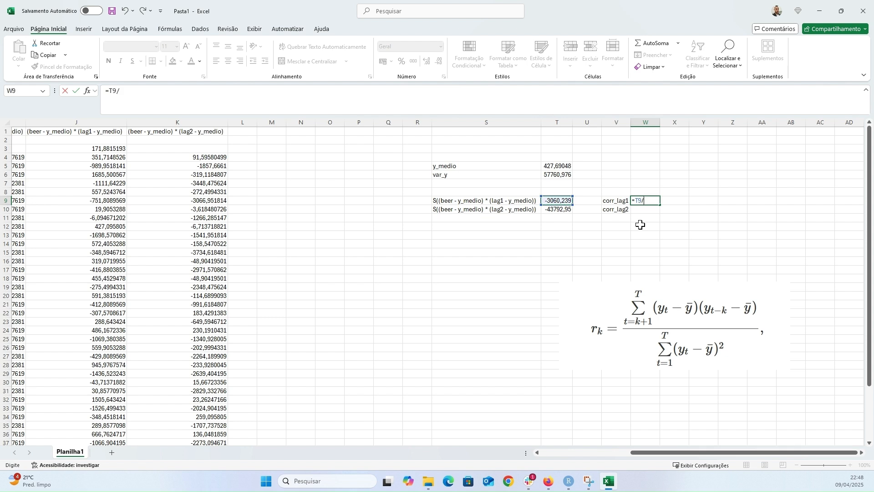
left_click(560, 173)
key("ctrl+Return")
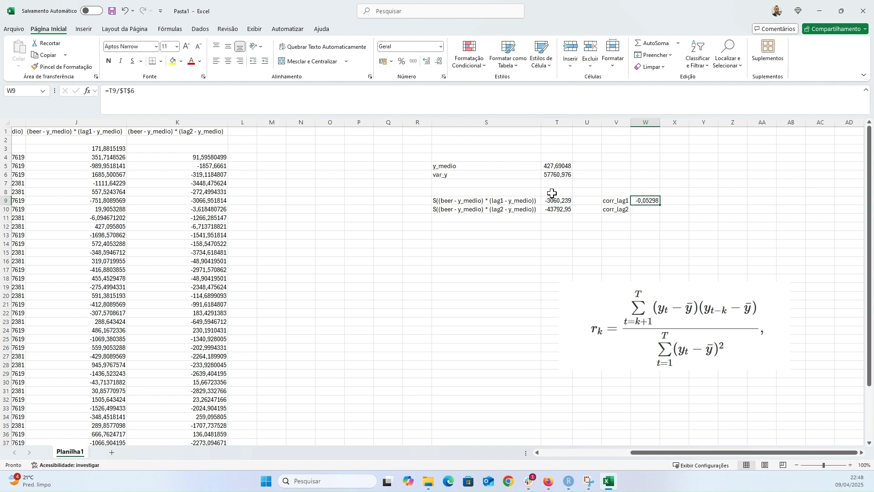
left_click(441, 47)
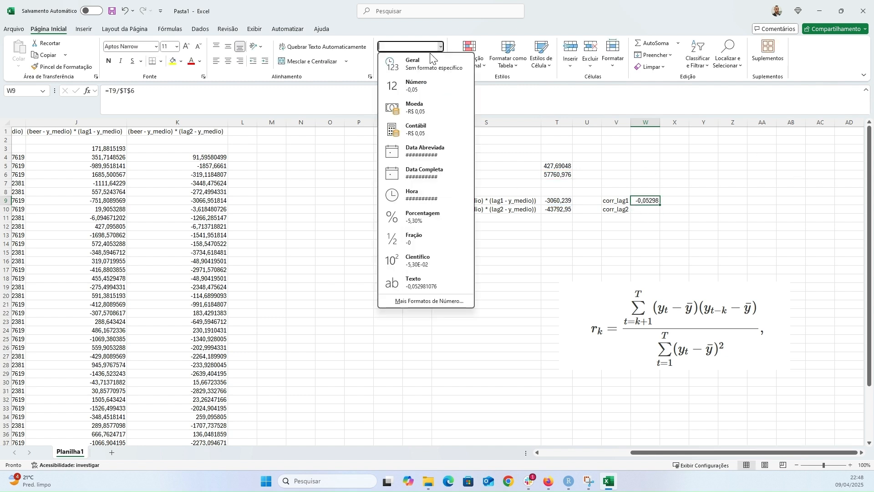
left_click(416, 87)
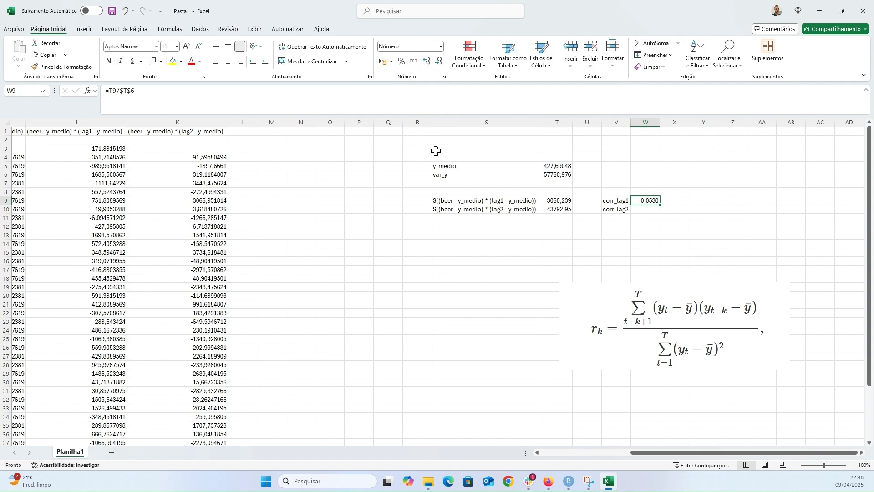
- Switch to the Autocorrelation page in Firefox and examine the ACF output for lags 1Q and 2Q
left_click(568, 481)
left_click(568, 481)
left_click(549, 481)
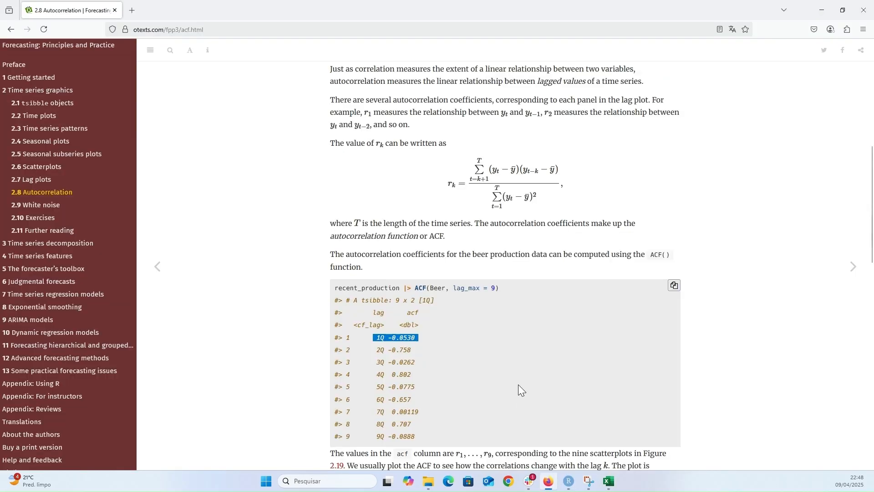
left_click_drag(395, 338, 326, 341)
left_click(399, 362)
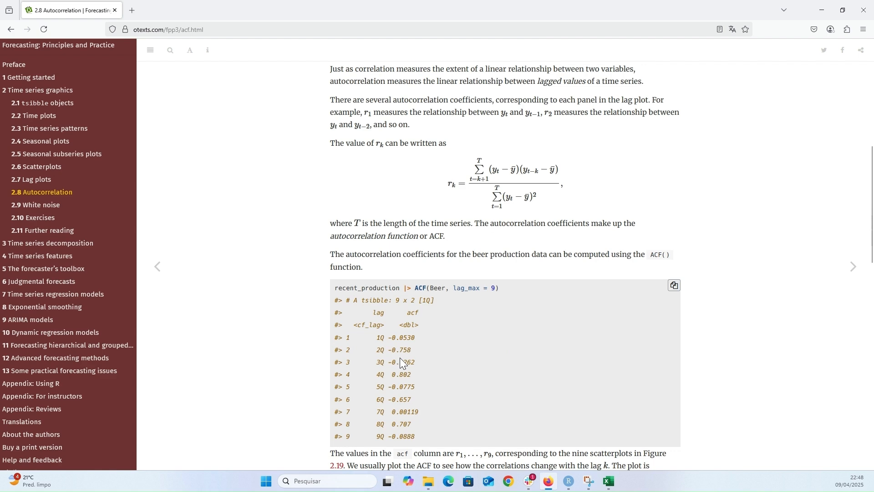
left_click_drag(410, 350, 345, 350)
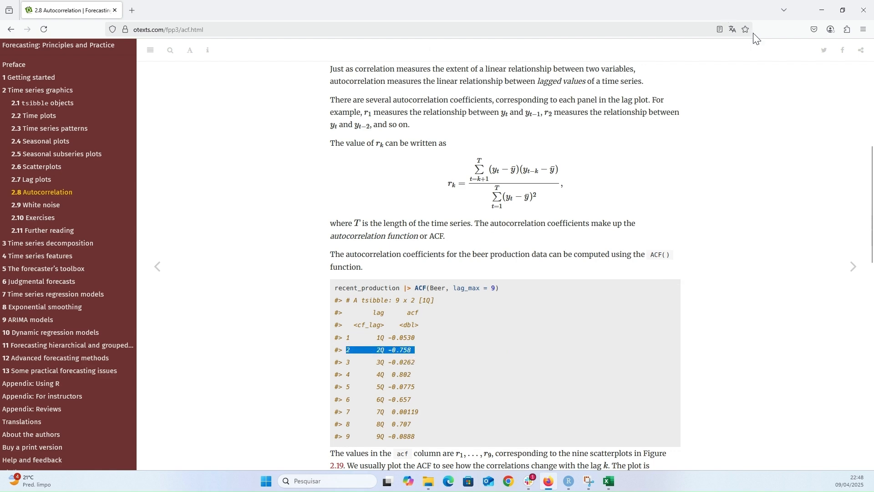
- Return to Excel and calculate the lag2 autocorrelation in W10 with =T10/T6
left_click(815, 13)
left_click(645, 210)
type("=")
key("Left")
key("Left")
key("Left")
type("/")
key("Up")
key("Up")
key("Up")
key("Up")
key("Left")
key("Left")
key("Left")
key("Return")
- Format the lag2 autocorrelation in W10 as a number with four decimals
key("Up")
key("Up")
key("shift+Down")
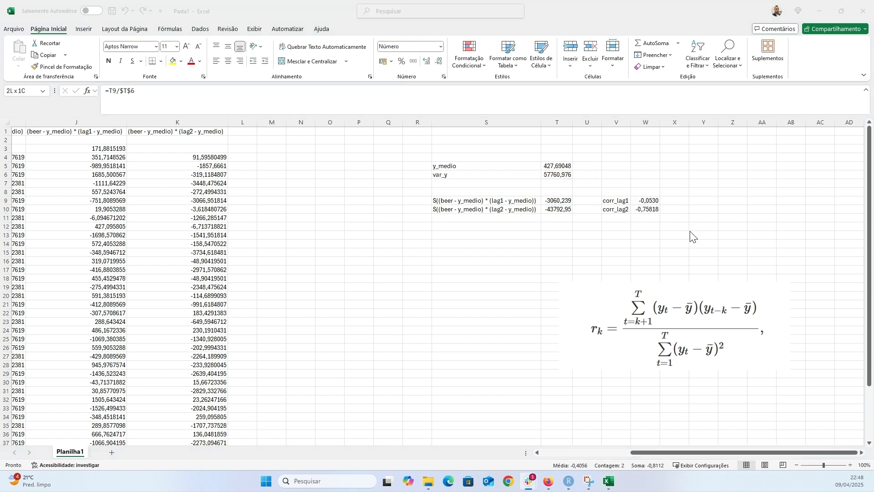
left_click(645, 210)
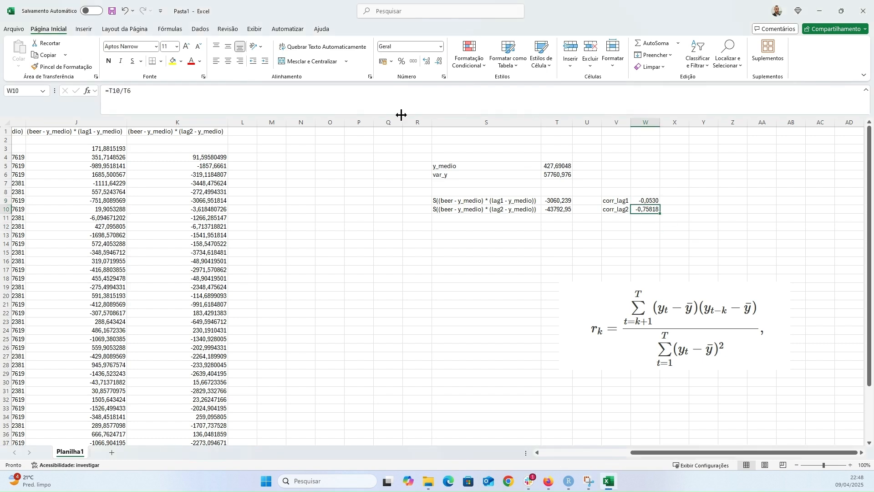
left_click(439, 62)
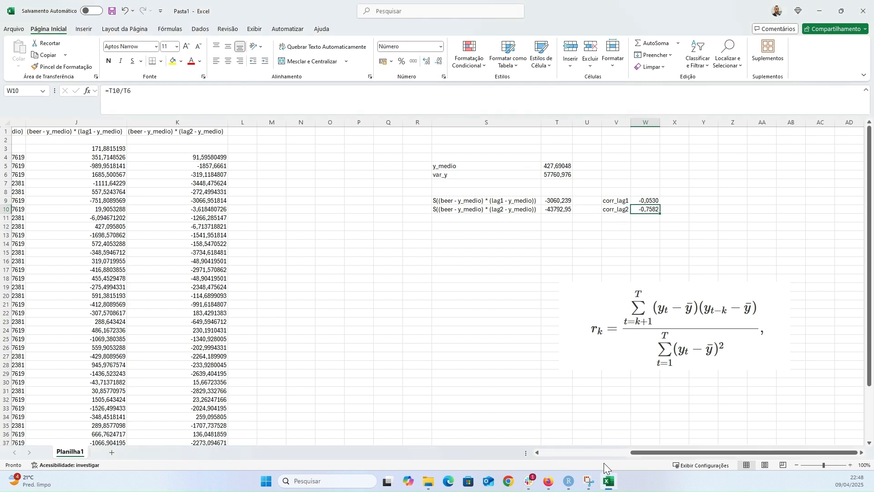
- Switch to the Autocorrelation page in Firefox, examine the 3Q coefficient in the ACF output, and return to Excel
left_click(549, 482)
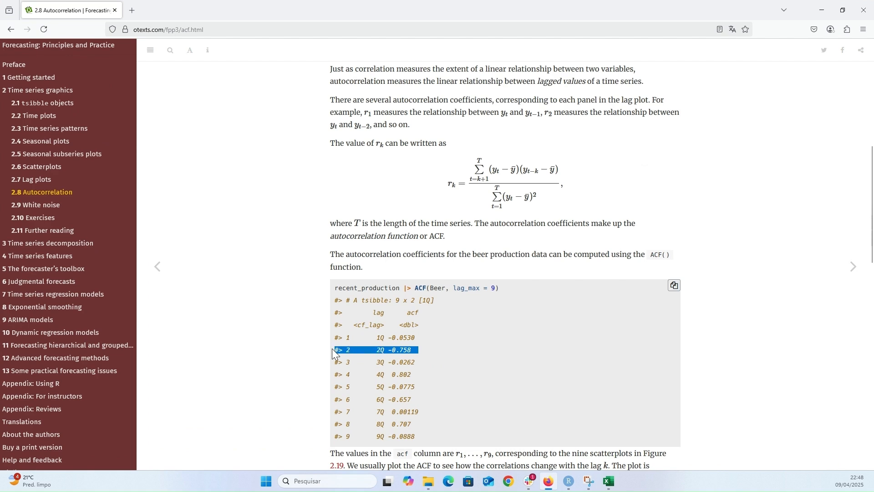
left_click_drag(457, 362, 385, 362)
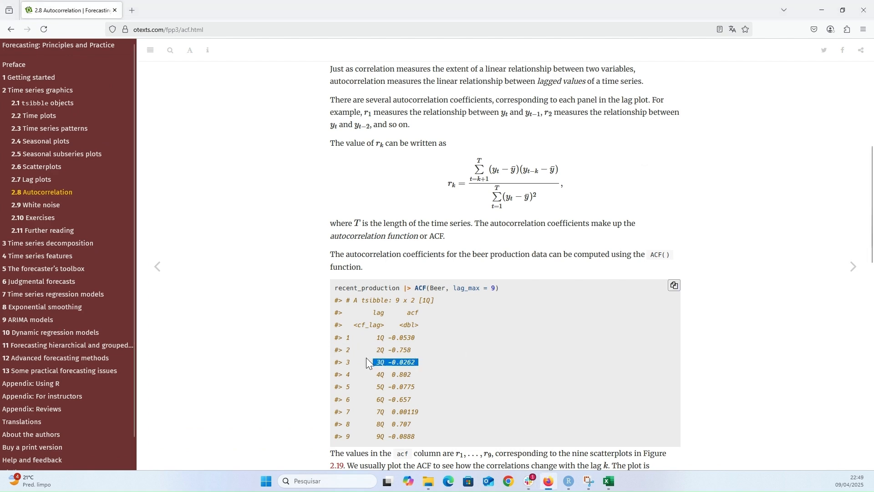
left_click(611, 482)
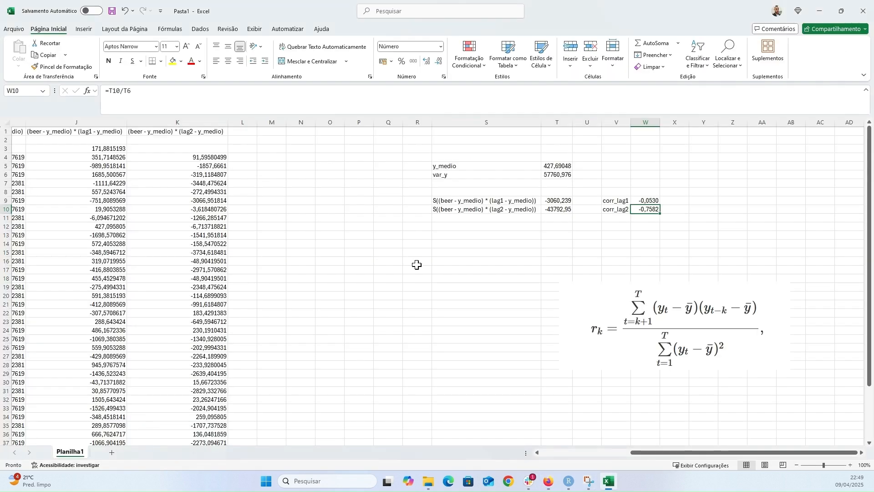
- Insert a new column F before the (beer - y_medio) column and head it "lag3" in F1
left_click(90, 184)
scroll(90, 187, "left", 5)
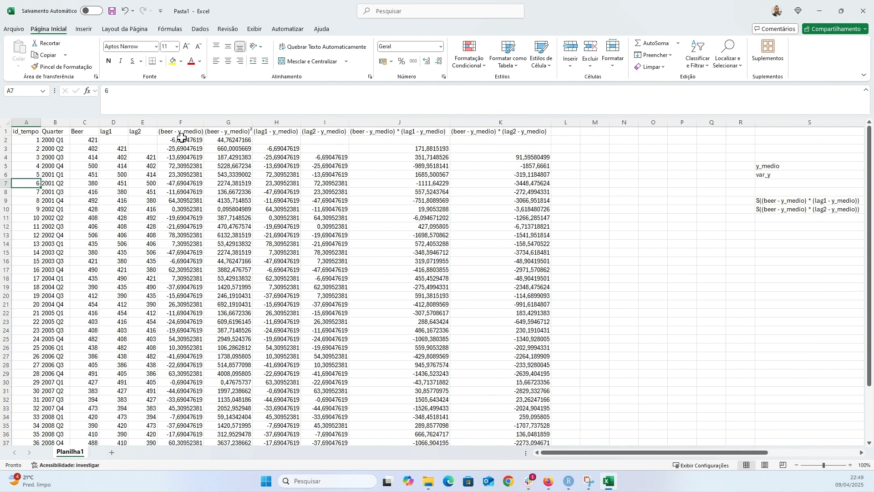
left_click(184, 119)
key("ctrl+plus")
type("lag3")
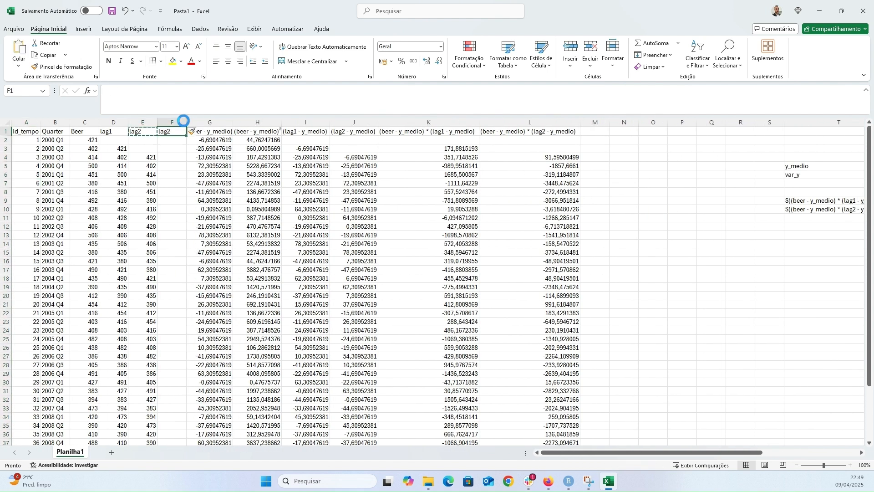
key("Return")
- Enter the first lag3 value in F5 with the formula =C2
key("Down")
key("Down")
key("Down")
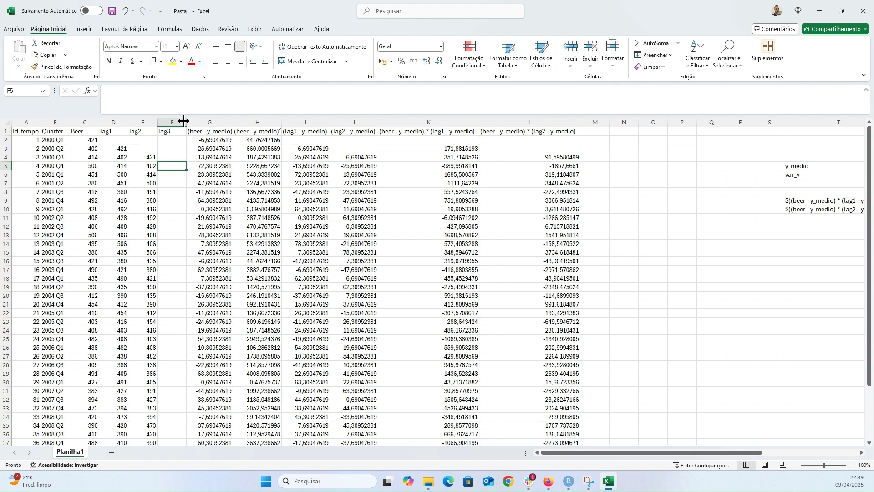
type("=")
key("Left")
key("Left")
key("Left")
key("Up")
key("Up")
key("Up")
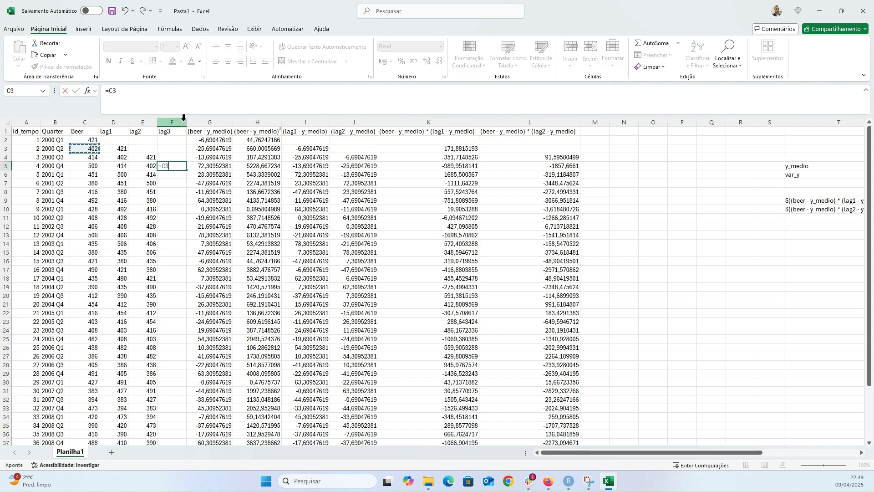
key("Return")
- Copy the F5 lag3 formula down column F to the last data row
key("Up")
key("ctrl+c")
key("Left")
key("ctrl+Down")
key("Right")
key("ctrl+shift+Up")
key("ctrl+v")
key("ctrl+Up")
key("Up")
key("Right")
key("Escape")
scroll(184, 121, "up", 1)
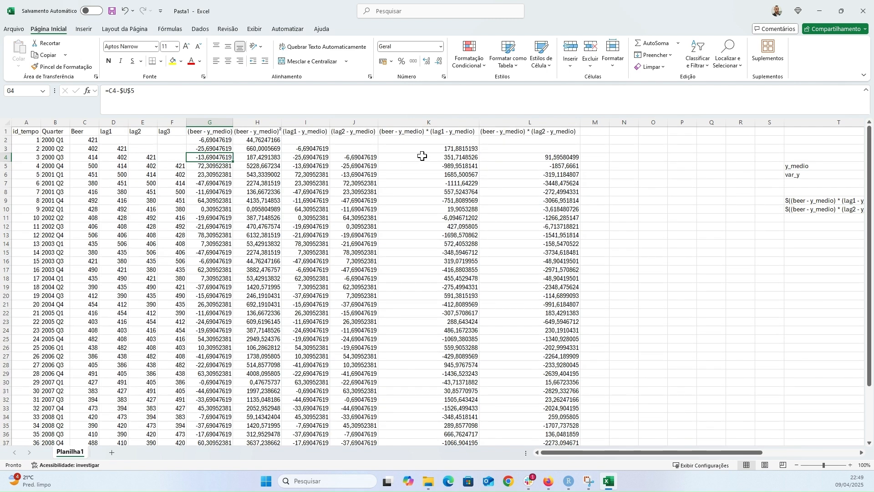
- Insert a new column K after the (lag2 - y_medio) column and head it "(lag3 - y_medio)" in K1
left_click(406, 117)
key("ctrl+plus")
key("Left")
key("ctrl+c")
key("Right")
key("ctrl+v")
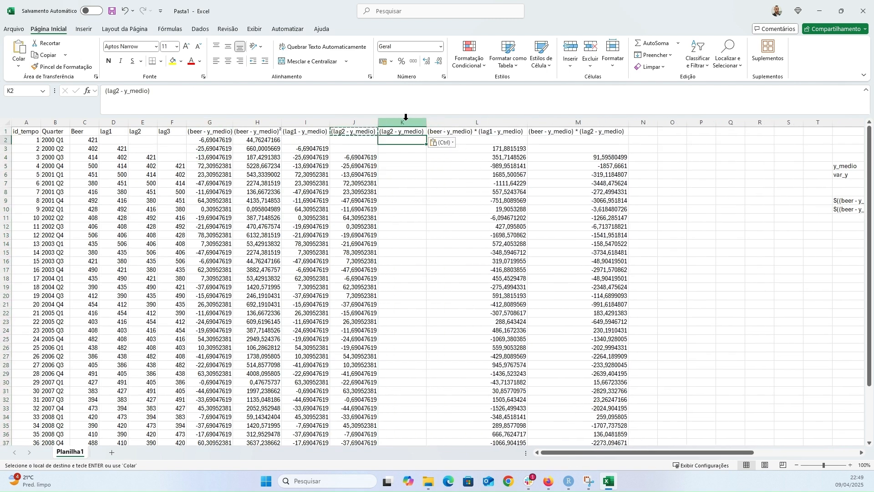
key("Escape")
key("F2")
key("Left")
key("Left")
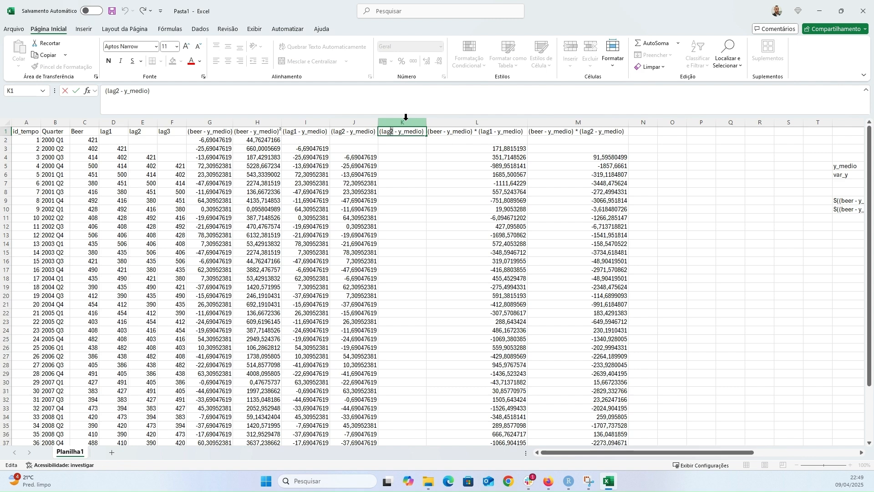
key("Delete")
type("3")
key("Return")
- Calculate the lag3 deviation in K5 as F5 minus y_medio in V5, with the V5 reference made absolute
key("Down")
key("Down")
key("Down")
type("=")
key("Left")
key("Left")
key("Left")
key("Left")
key("Left")
type("-")
scroll(689, 452, "right", 2)
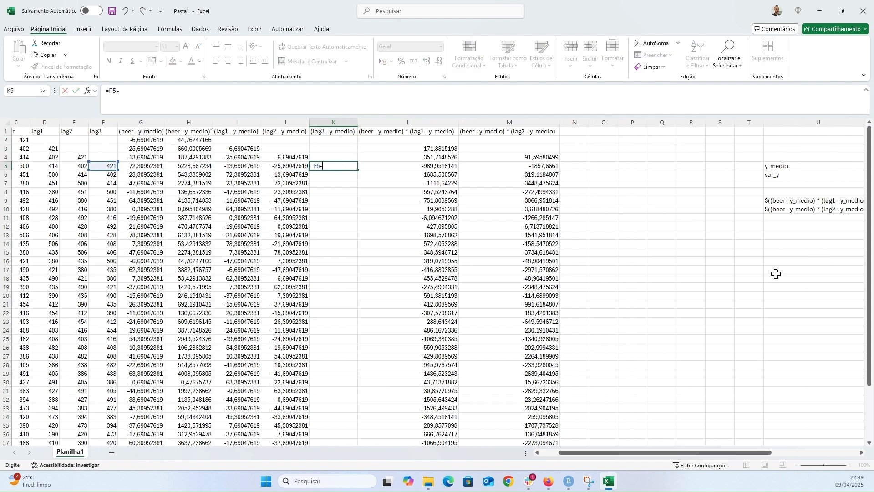
scroll(709, 453, "right", 5)
left_click(652, 167)
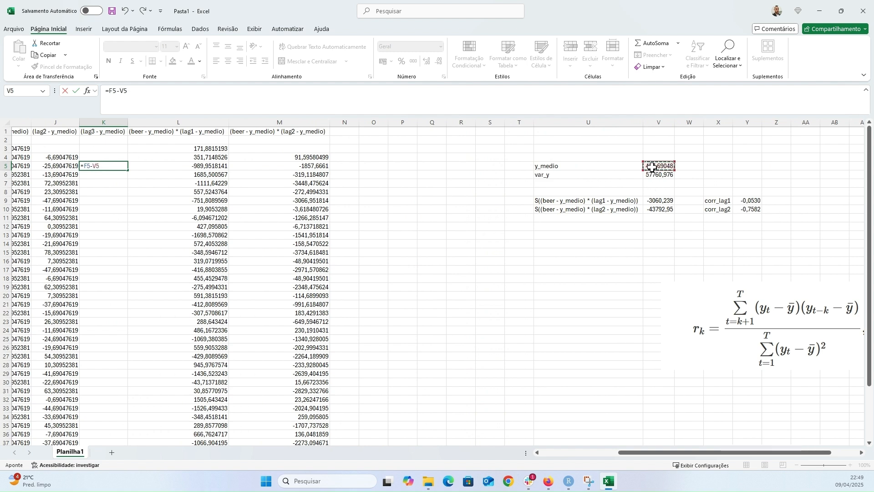
key("Return")
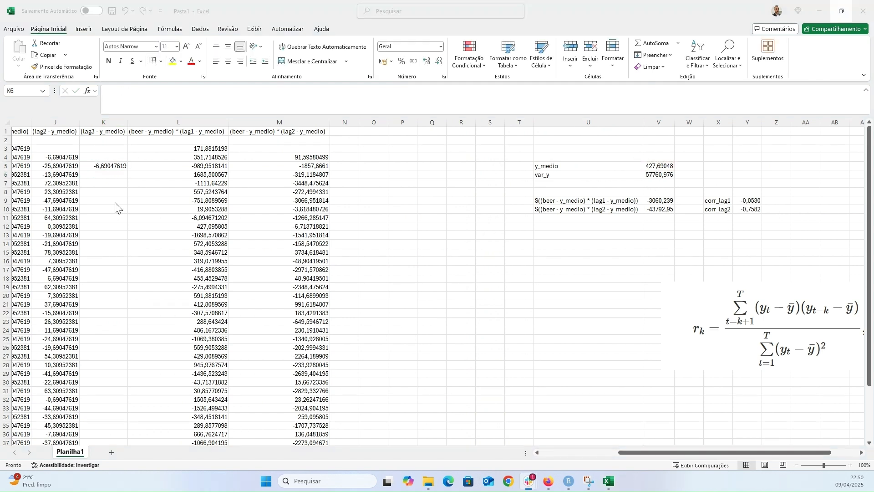
- Copy the K5 deviation formula down column K to the last data row
key("Up")
key("ctrl+c")
key("Left")
key("ctrl+Down")
key("Right")
key("ctrl+shift+Up")
key("ctrl+v")
key("ctrl+Up")
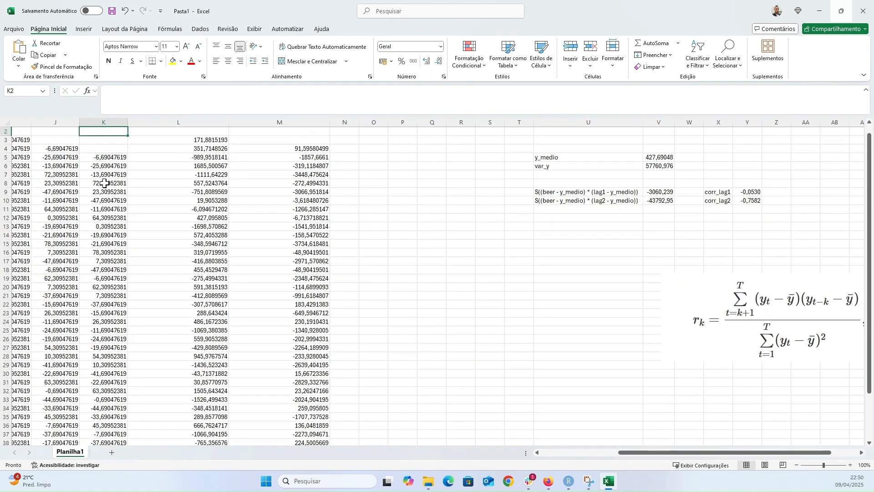
- Enter the header "(beer - y_medio) * (lag3 - y_medio)" in N1, adapted from the lag2 product header in M1
key("Right")
key("Right")
key("ctrl+c")
key("Right")
key("F2")
key("ctrl+v")
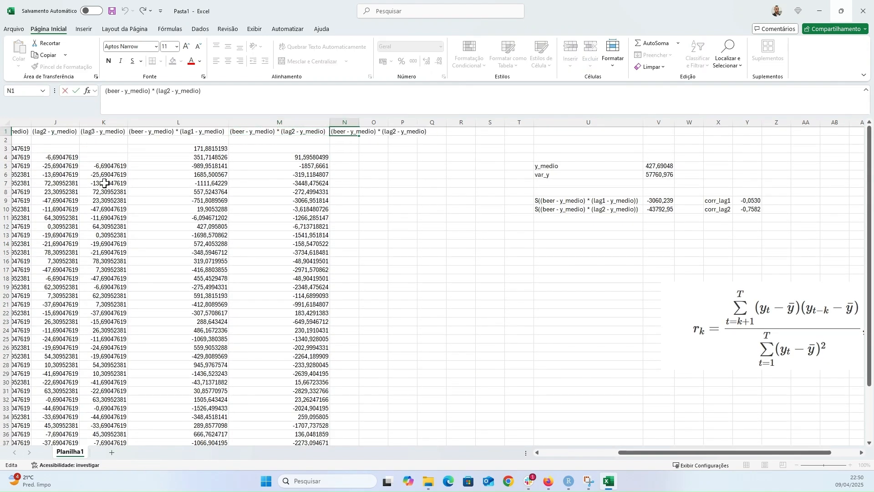
key("Left")
key("Left")
type("3")
key("Return")
- Calculate the first lag3 product in N5 by multiplying the beer deviation G5 by the lag3 deviation K5
key("Down")
key("Down")
key("Down")
type("=")
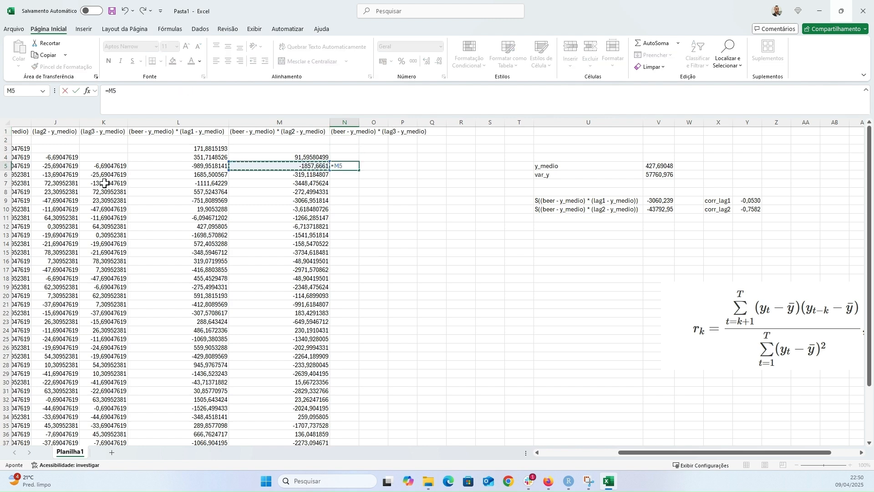
key("Left")
key("Left")
key("Left")
key("Left")
key("Left")
key("Left")
key("Left")
type("*")
key("Left")
key("Left")
key("Left")
key("Left")
key("Right")
key("ctrl+Return")
- Copy the N5 product formula down column N through the remaining data rows
key("ctrl+c")
key("shift+Down")
key("shift+Down")
key("shift+Down")
key("shift+Down")
key("shift+Down")
key("shift+Down")
key("shift+Down")
key("shift+Down")
key("shift+Down")
key("shift+Down")
key("shift+Down")
key("shift+Down")
key("shift+Down")
key("shift+Down")
key("shift+Down")
key("shift+Down")
key("shift+Down")
key("shift+Down")
key("shift+Down")
key("shift+Down")
key("ctrl+v")
- Enter the label "S((beer - y_medio) * (lag3 - y_medio))" in U11, adapted from the lag2 label above it
key("Right")
key("Right")
key("Right")
key("Right")
key("Right")
key("Right")
key("Right")
key("Up")
key("Down")
key("Down")
key("Down")
key("Down")
key("Down")
key("Down")
key("Down")
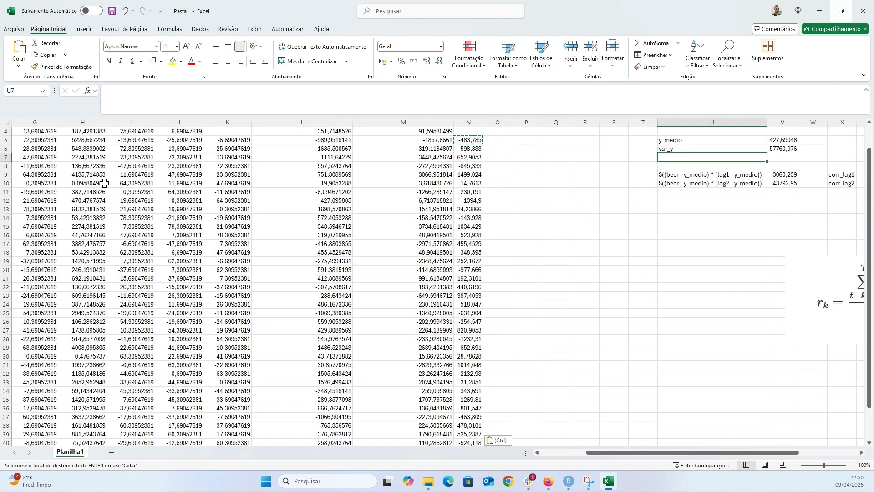
key("ctrl+apostrophe")
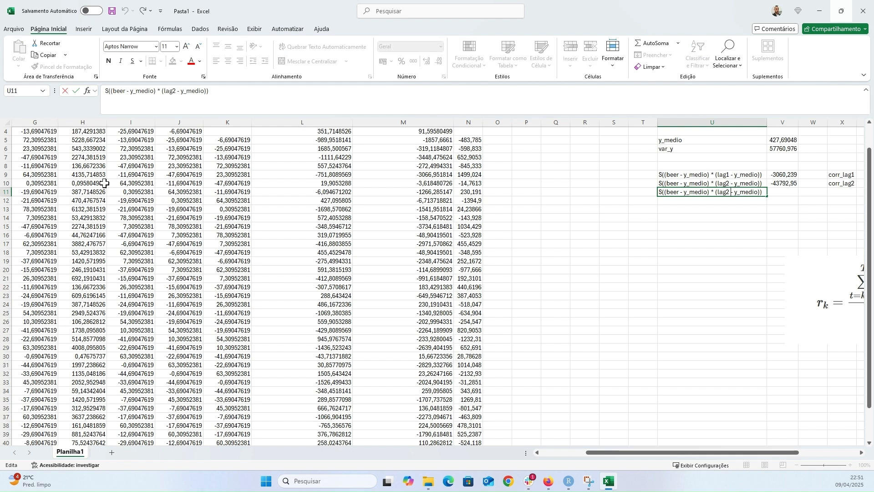
type("3")
key("Tab")
- Calculate the total of the lag3 products in V11 by summing all of column N
type("=soma(")
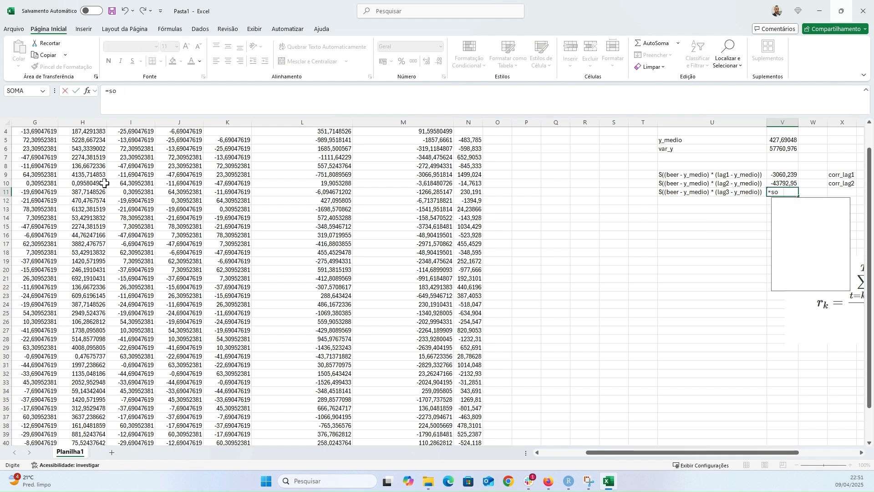
scroll(105, 183, "up", 1)
left_click(470, 121)
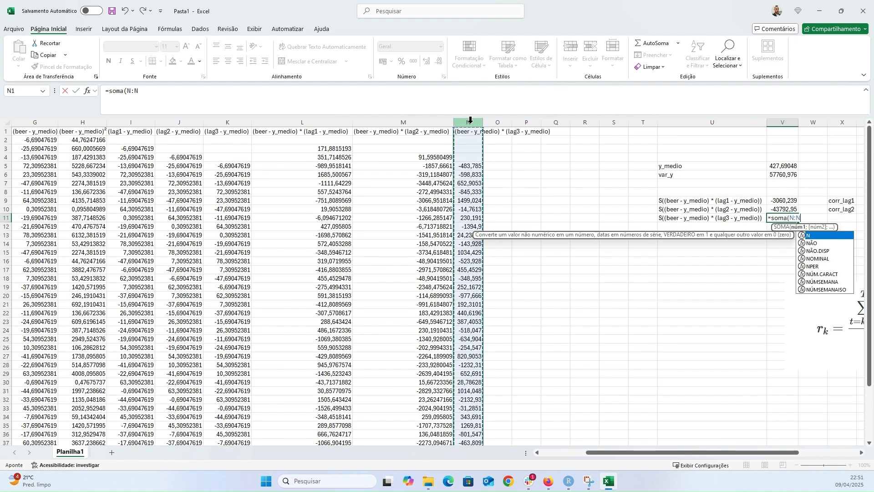
key("Return")
- Enter the label "corr_lag3" in X11, beneath the corr_lag2 label
key("Right")
key("Right")
key("Right")
key("Right")
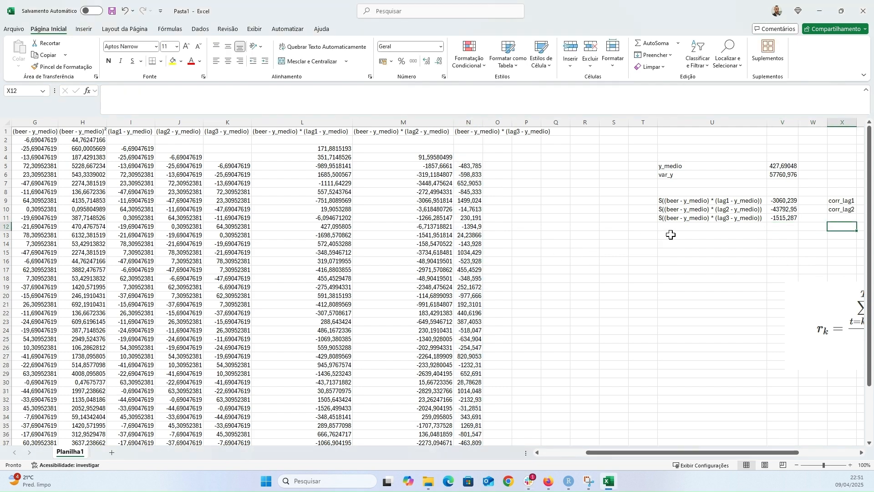
key("Left")
key("Left")
key("Up")
type("corr_lag3")
key("Return")
- Calculate the lag 3 autocorrelation in Y11 by dividing the lag3 product sum V11 by var_y in V6
key("Up")
key("Right")
type("=")
key("Left")
key("Left")
key("Left")
type("/")
key("Up")
key("Up")
key("Left")
key("Left")
key("Left")
key("Up")
key("Up")
key("Up")
key("Return")
- Compare the manual lag 3 coefficient with the 3Q row of the ACF output on the textbook page in Firefox, and return to Excel
left_click(788, 219)
left_click(549, 482)
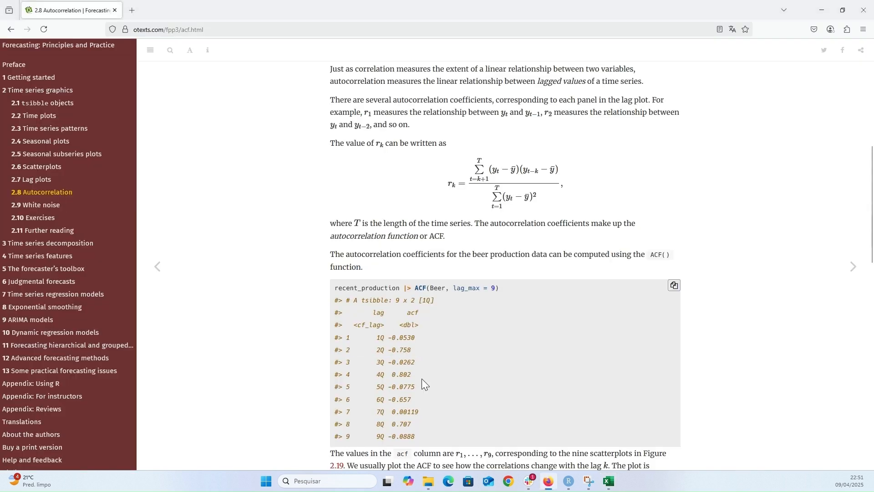
left_click_drag(392, 365, 339, 361)
left_click_drag(419, 366, 351, 365)
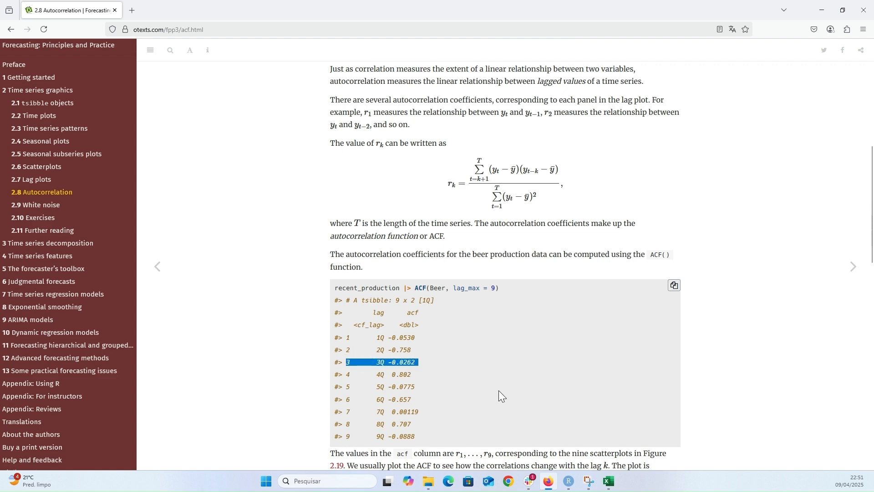
left_click(610, 481)
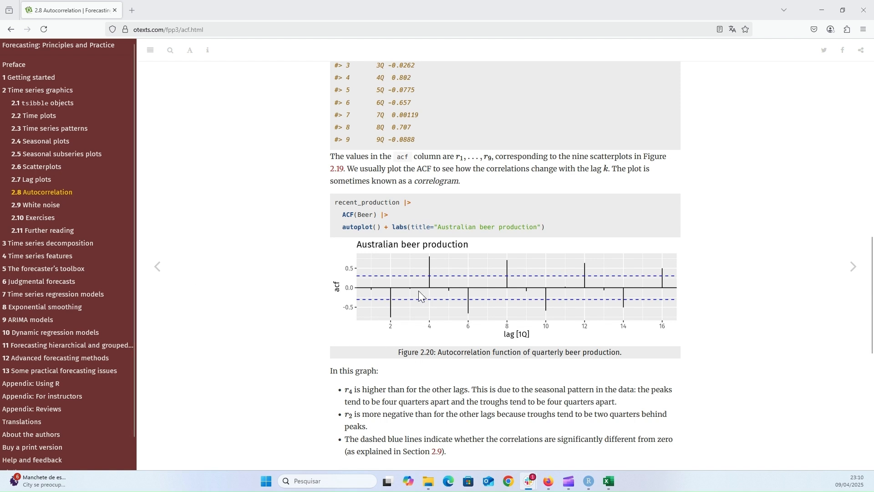
- Switch to RStudio and examine the end of the recent_production table for the number of observations
left_click(590, 482)
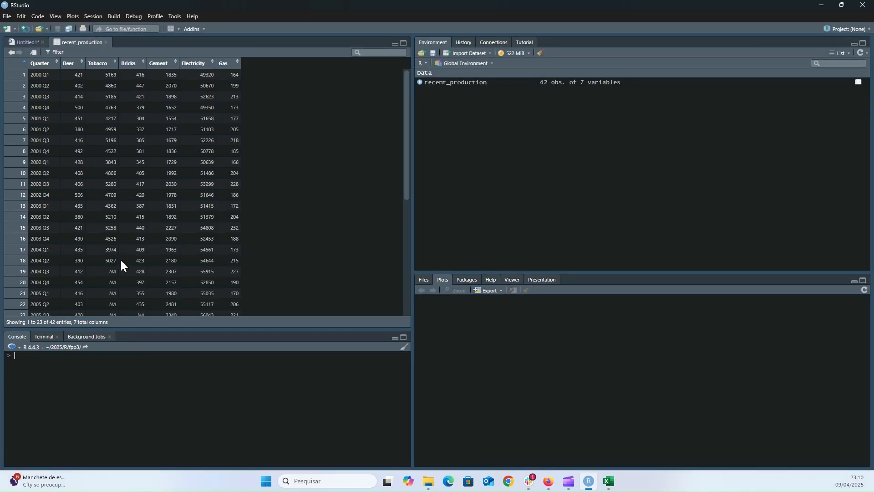
scroll(121, 261, "down", 5)
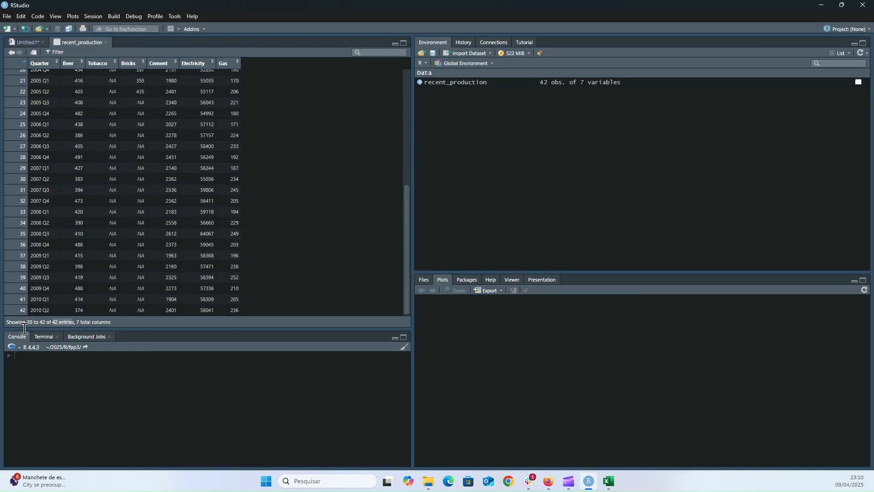
- Switch to the blank Excel sheet and calculate the upper significance bound in K11 with =1,96/raiz(42)
left_click(610, 482)
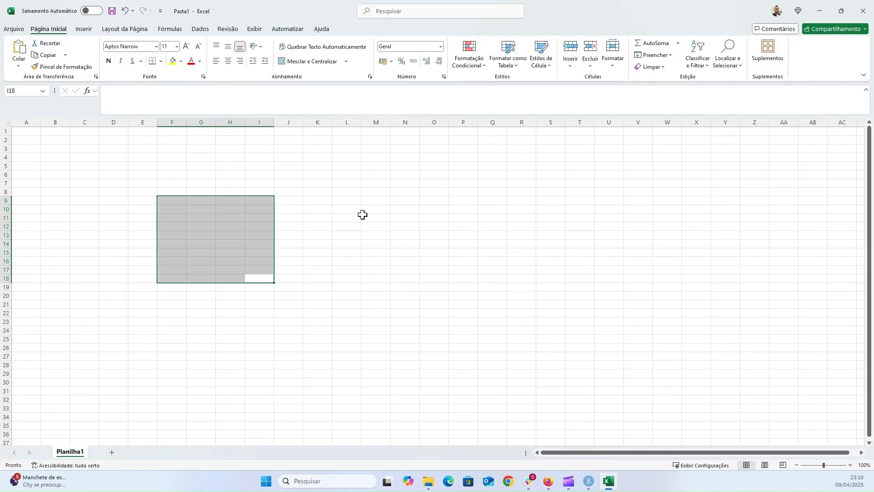
left_click(266, 217)
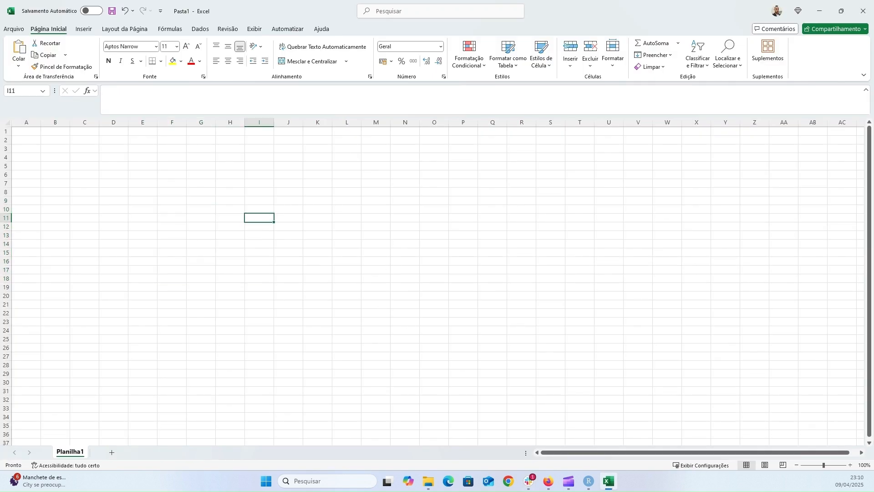
left_click(319, 217)
type("=")
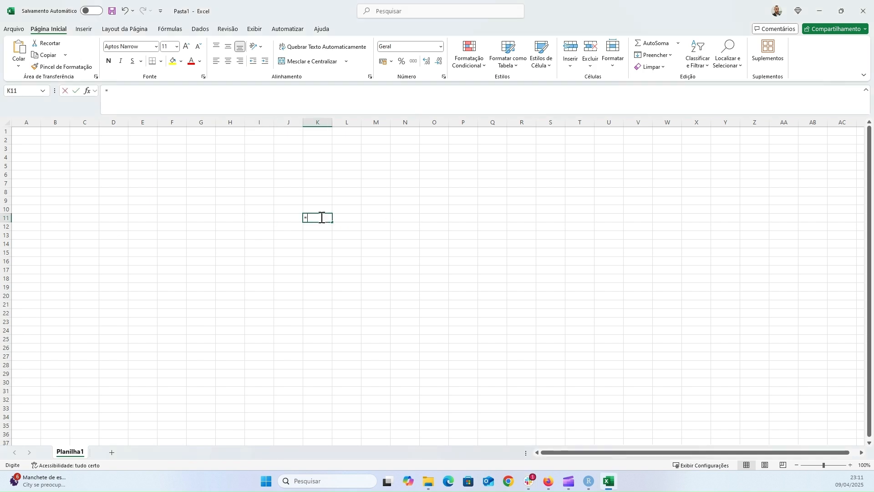
type("1,96")
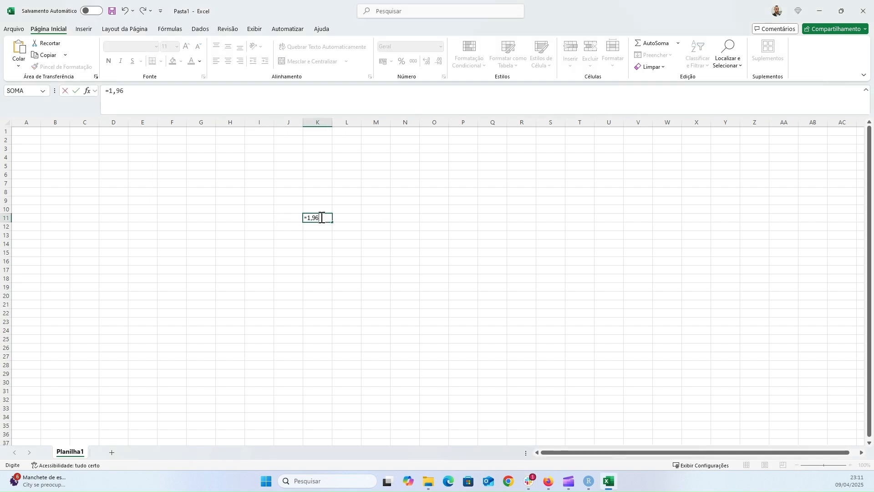
type("/raiz")
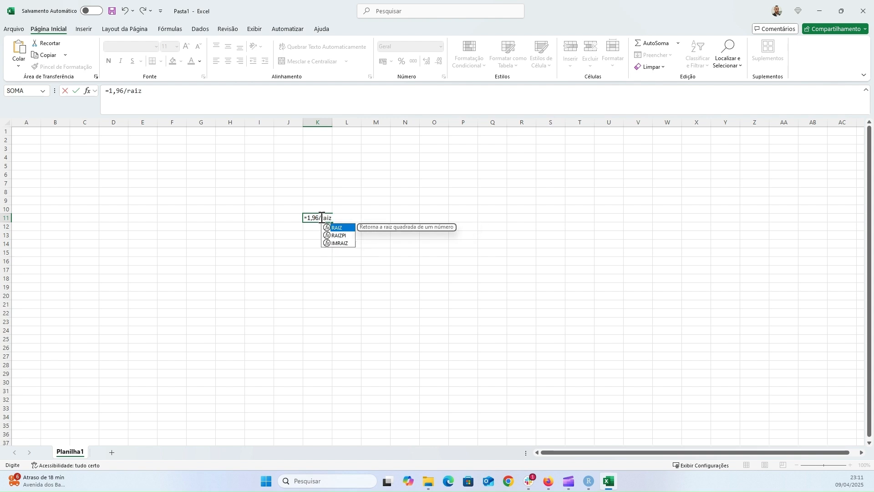
type("(42)")
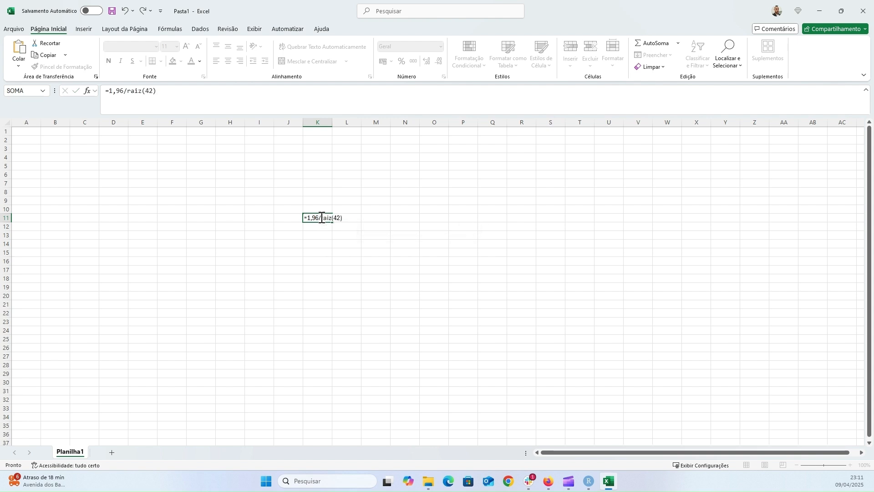
key("Return")
- Calculate the lower significance bound in K13 with the formula =K11*-1
left_click(324, 257)
left_click(319, 237)
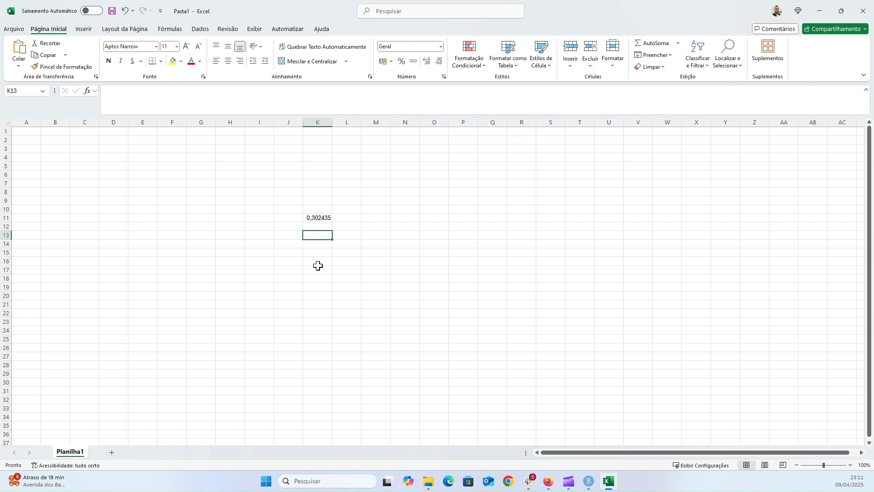
type("=K11-1")
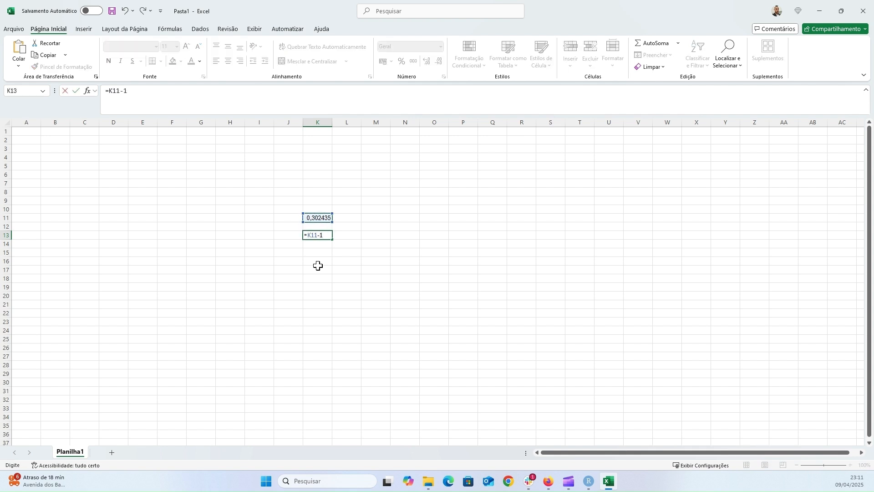
key("BackSpace")
key("BackSpace")
type("*-1")
key("Return")
- Compare the bounds in K11 and K13 with the dashed lines of the beer correlogram on the textbook page in Firefox
left_click(318, 286)
left_click_drag(323, 235, 323, 217)
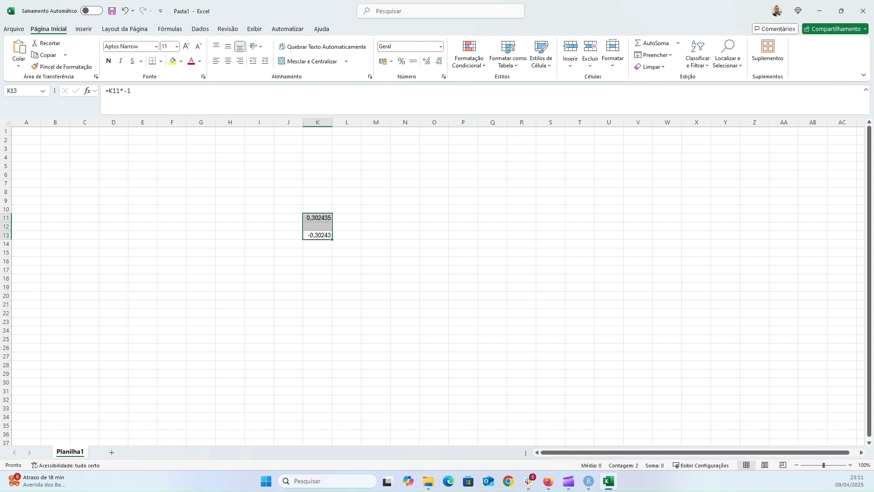
left_click(820, 10)
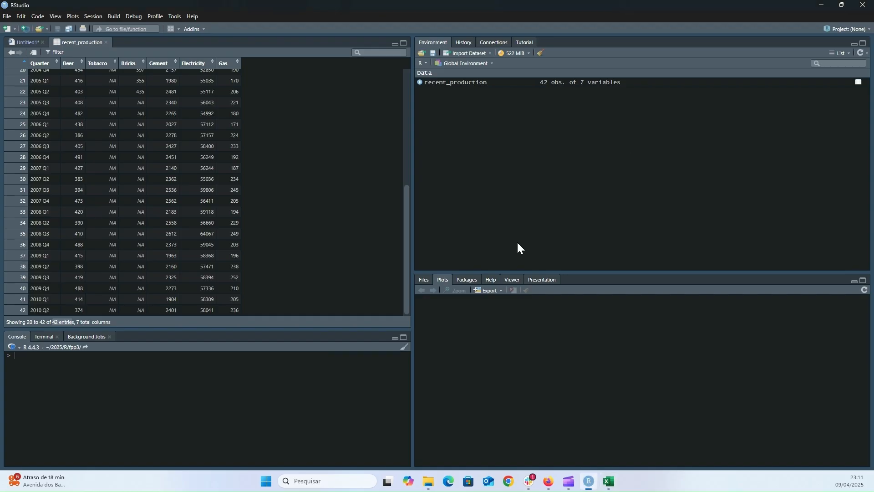
left_click(549, 482)
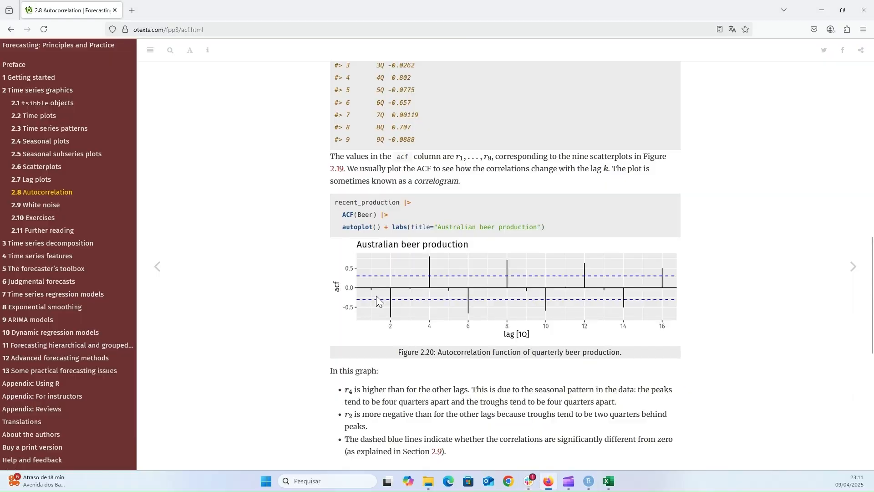